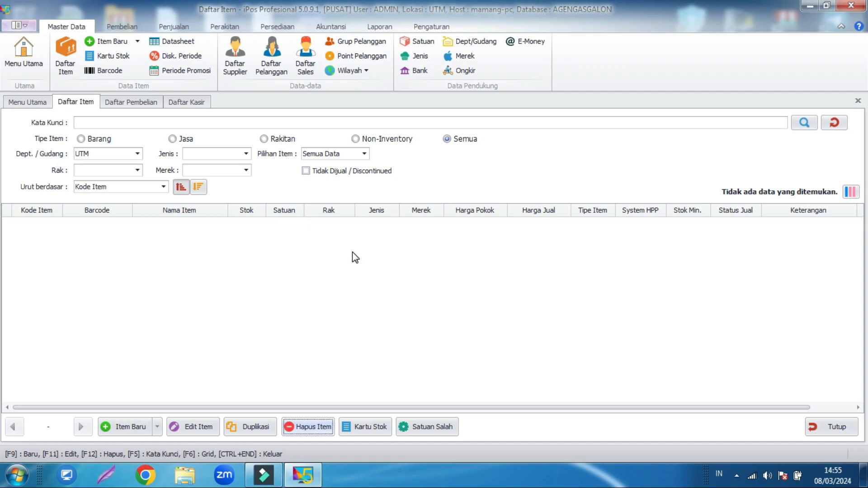
Create a new Barang item with code 001, name GALON ISI and Jenis ALT.
left_click(121, 426)
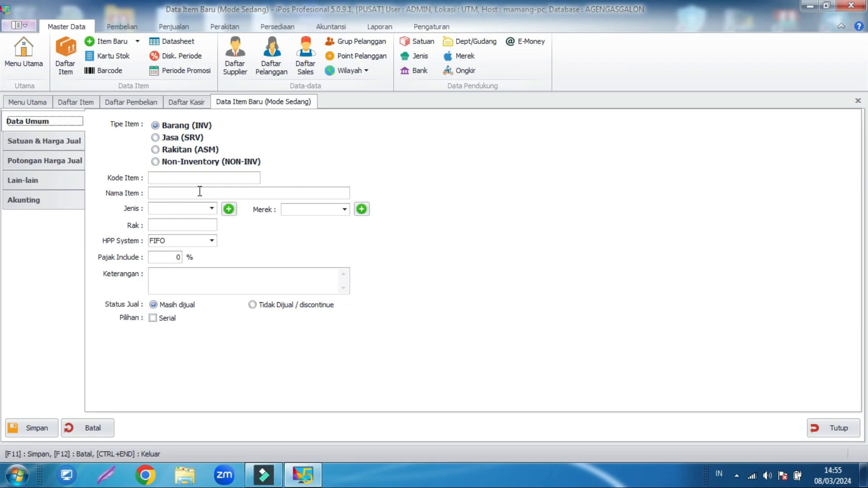
left_click(187, 179)
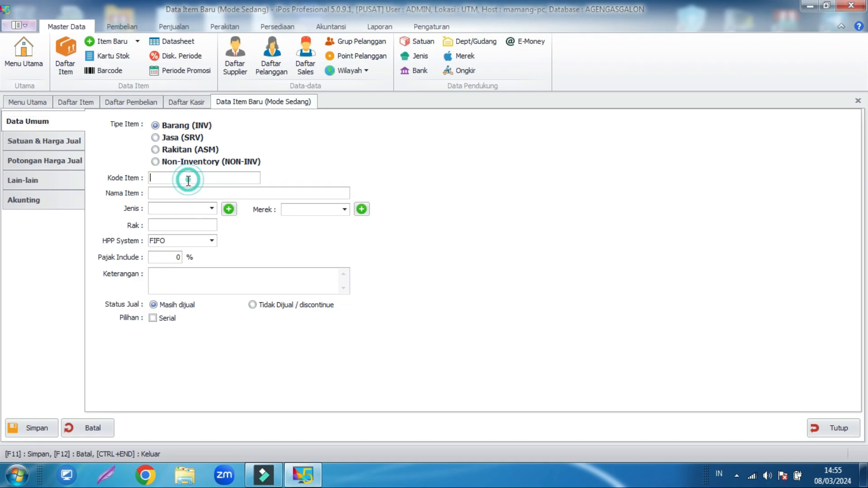
type("001")
key("Tab")
type("GALON ISI")
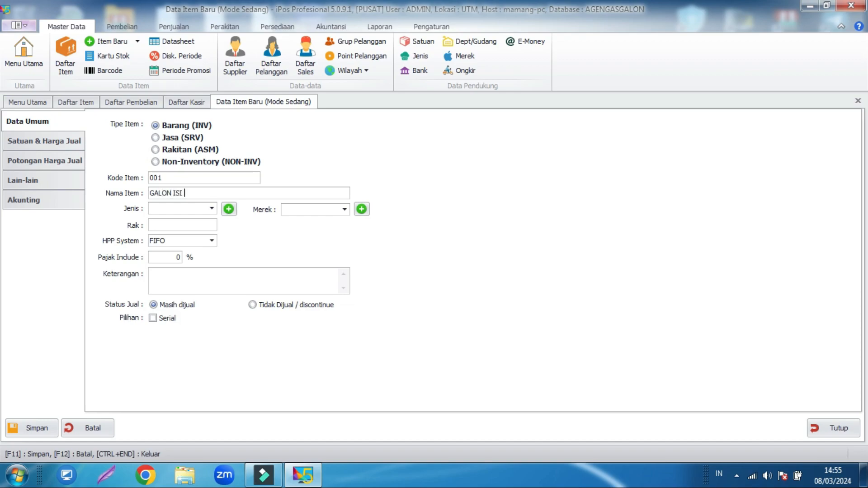
left_click(181, 209)
left_click(189, 233)
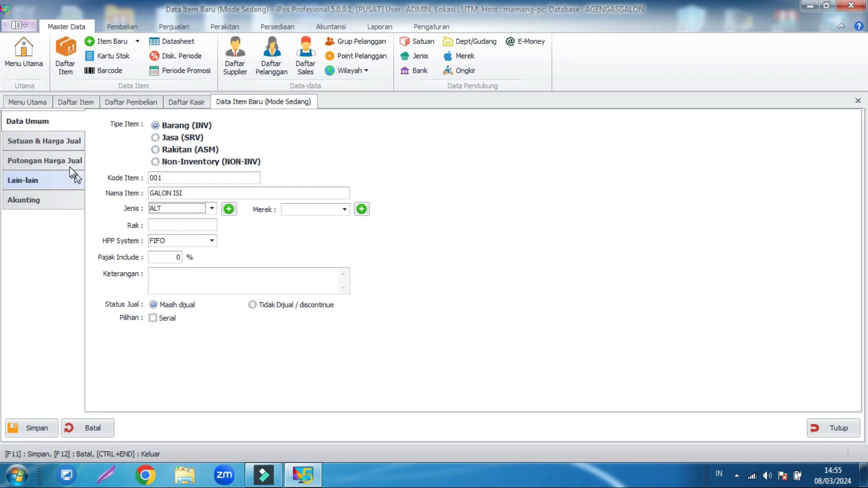
Set the item's base unit to PCS, cost price to 30.000 and selling price to 35.000, and save it.
left_click(68, 141)
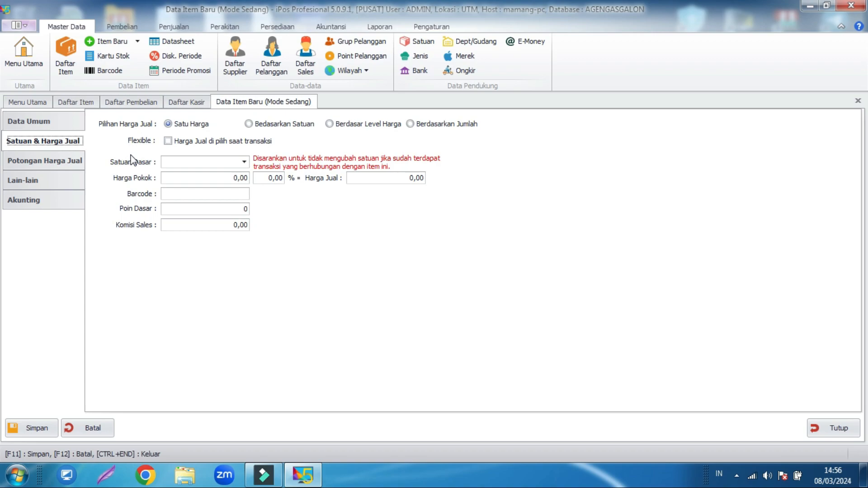
left_click(200, 164)
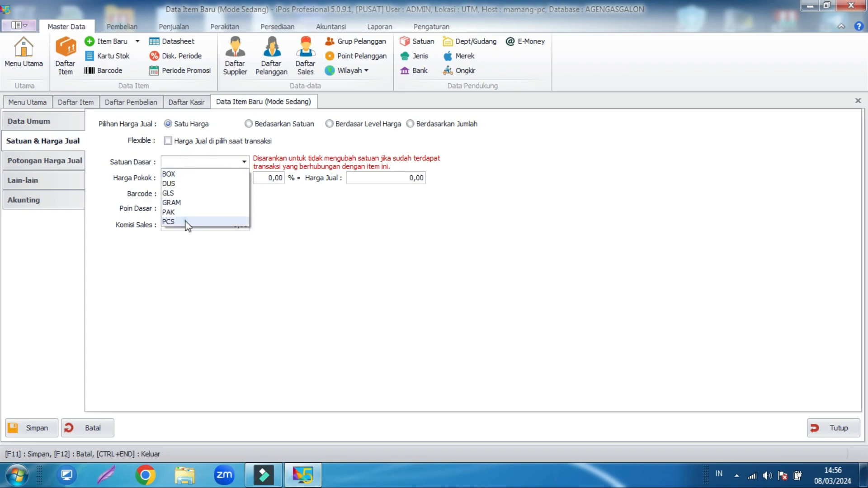
left_click(186, 222)
left_click(218, 178)
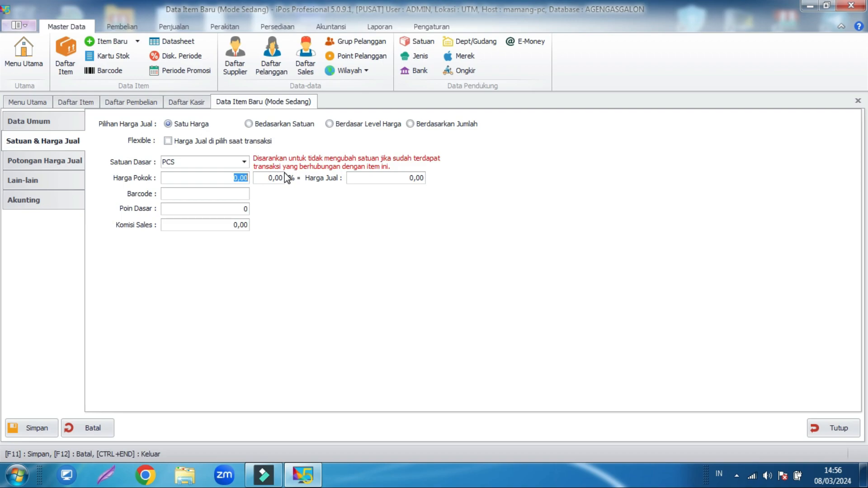
type("30000")
left_click(382, 175)
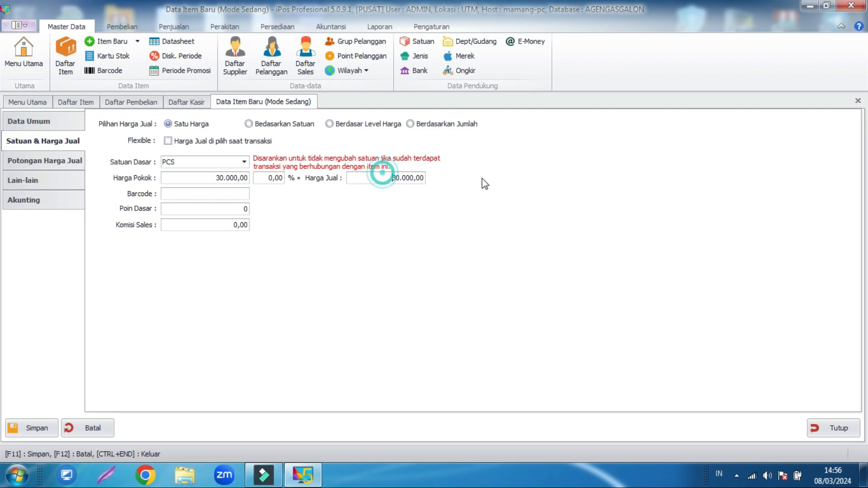
double_click(391, 177)
type("35.000")
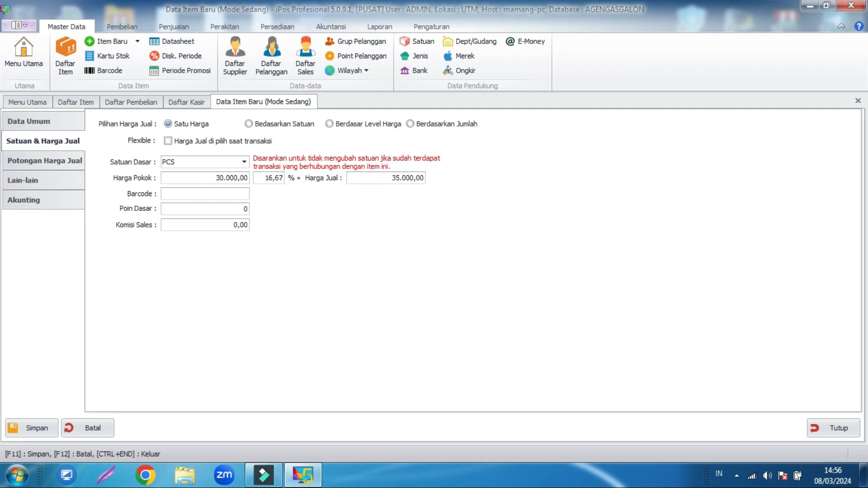
left_click(36, 424)
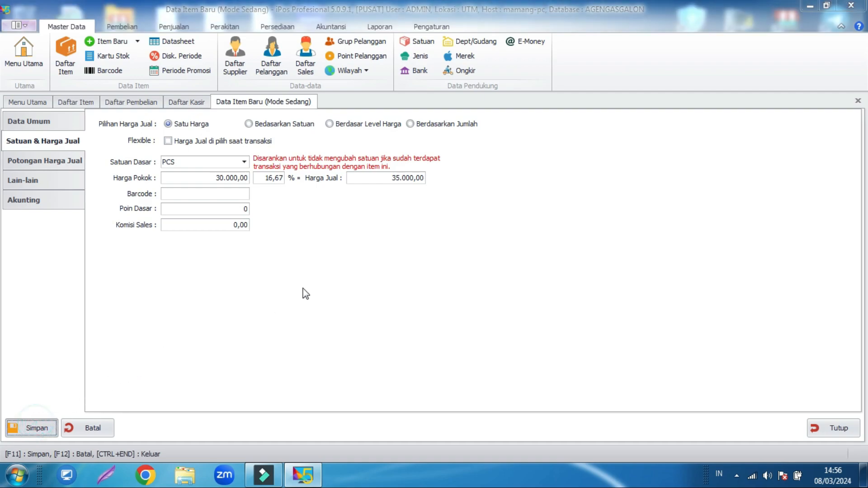
Start another item as a copy of the saved one and name it GALON KOSONG.
left_click(422, 264)
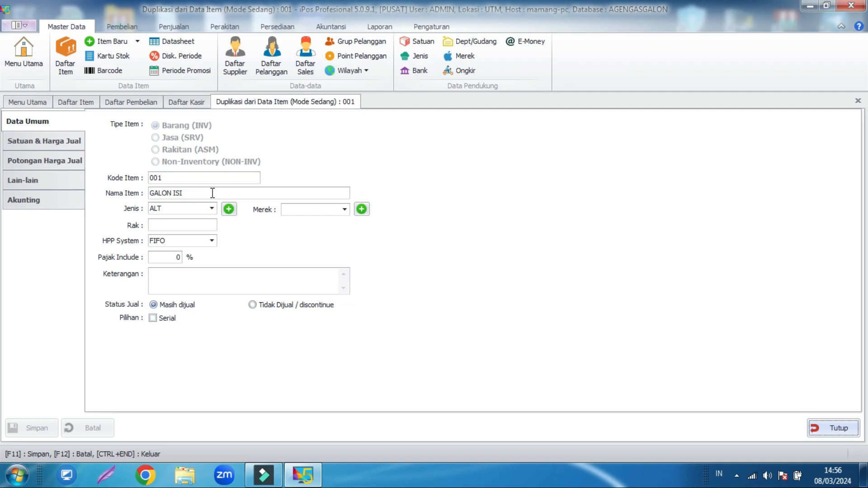
left_click(213, 193)
key("BackSpace")
key("BackSpace")
key("BackSpace")
type("KOSONG")
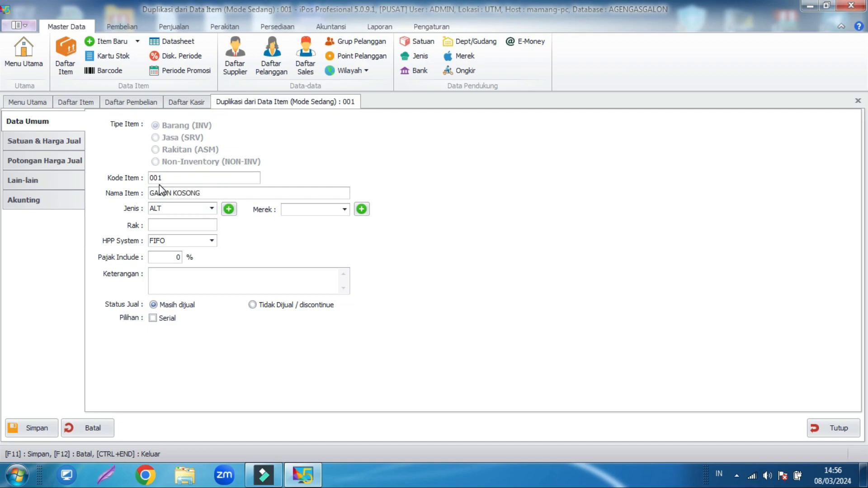
Set GALON KOSONG's cost price to 65.000 and selling price to 80.000, and try to save it.
left_click(45, 140)
left_click(210, 177)
type("650000,00")
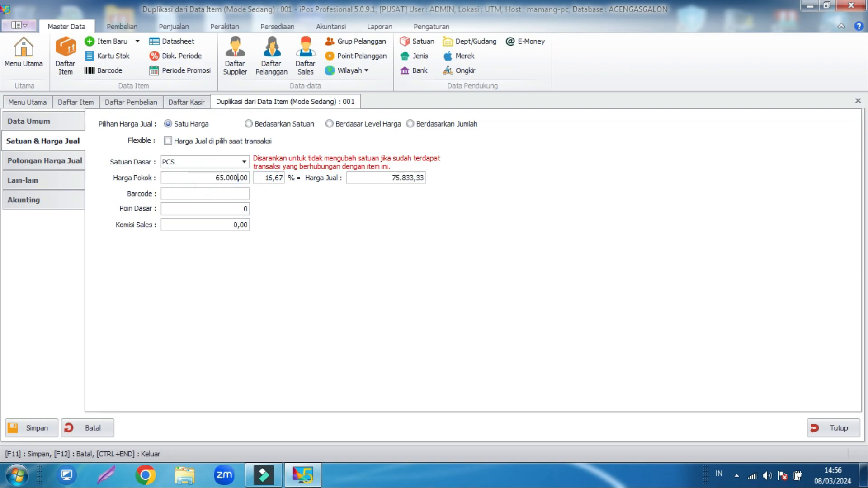
left_click(384, 178)
type("800000,00")
left_click(29, 428)
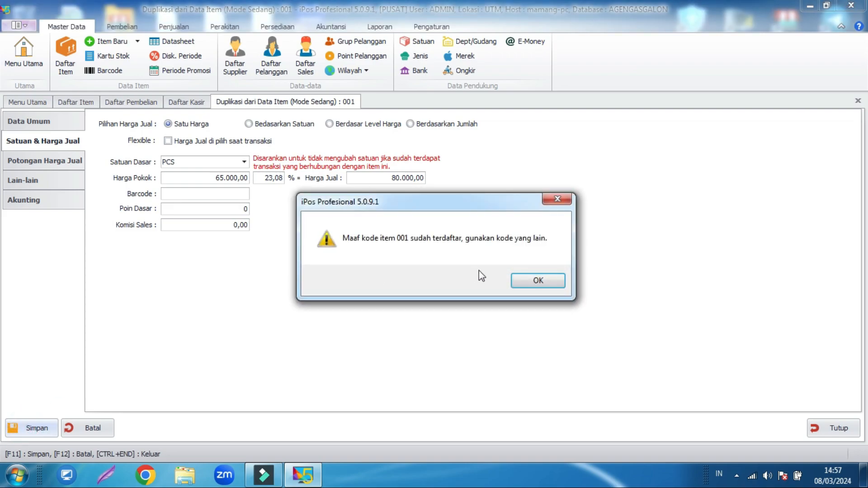
left_click(533, 286)
Change the copied item's code to 002, save it and finish entering items.
left_click(61, 119)
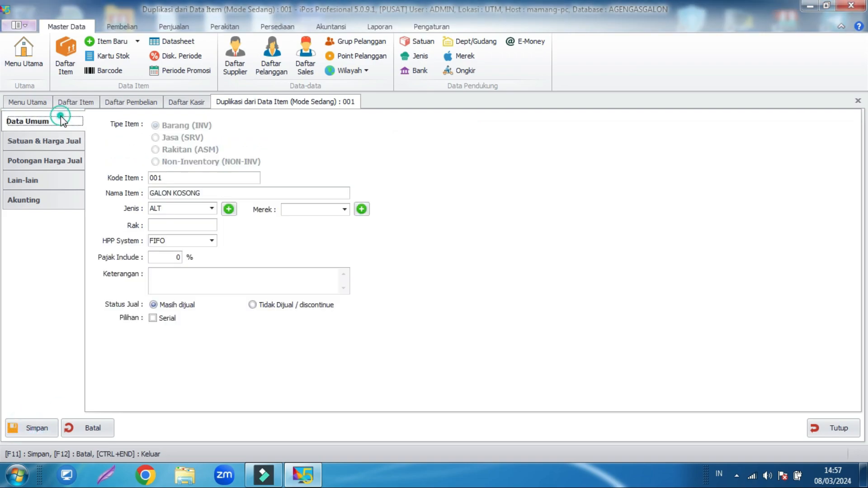
left_click(174, 175)
key("BackSpace")
type("2")
left_click(30, 430)
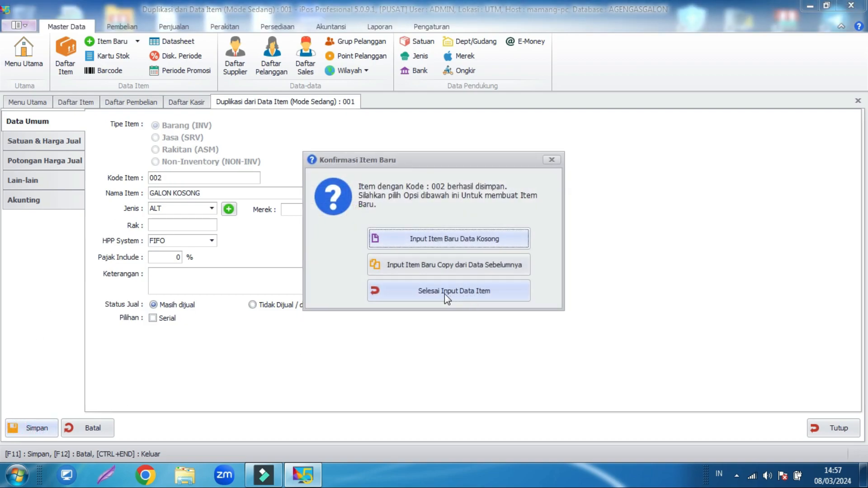
left_click(469, 294)
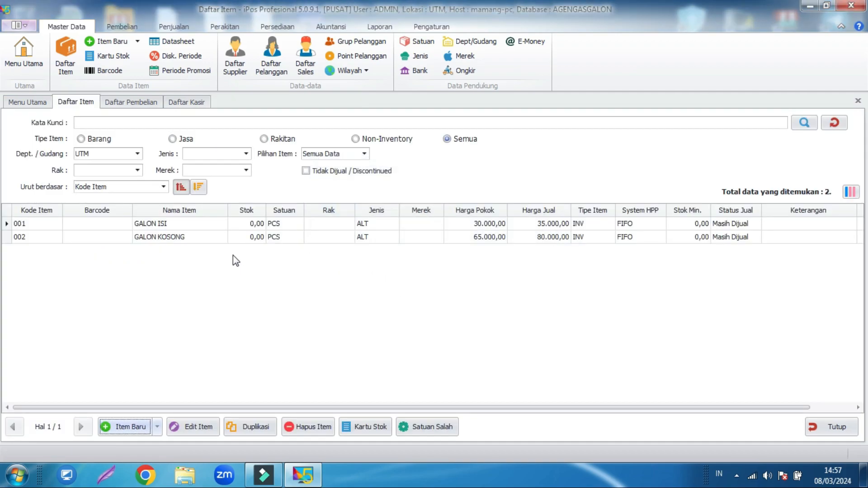
left_click(189, 224)
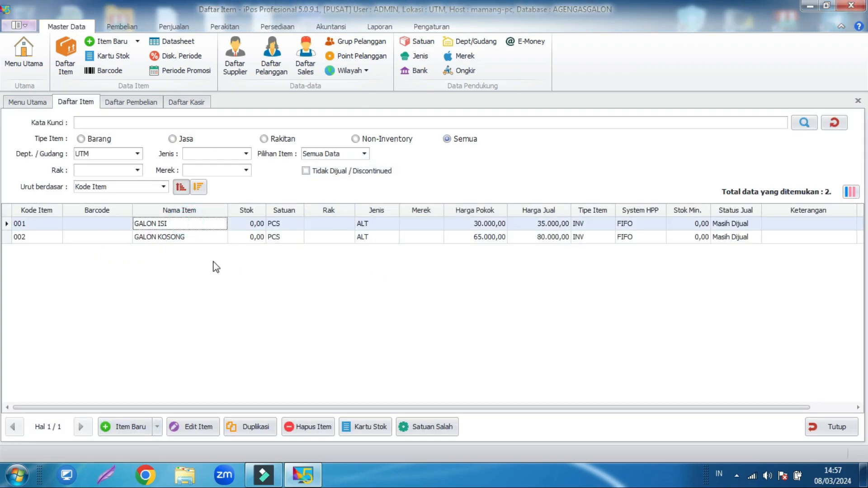
left_click(196, 239)
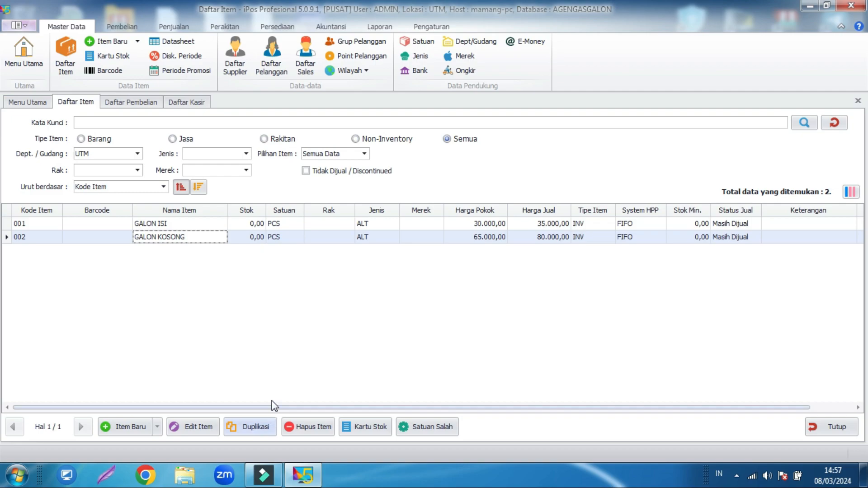
left_click(178, 224)
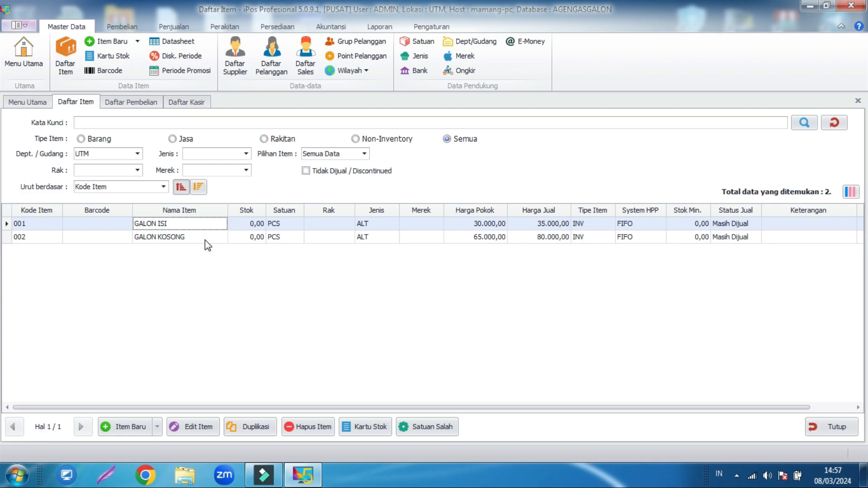
left_click(201, 225)
left_click(161, 241)
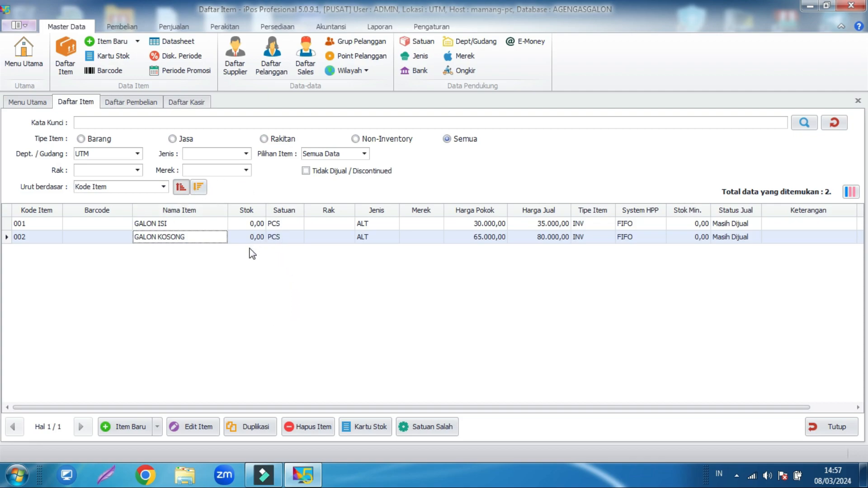
Start a new purchase transaction and add GALON ISI to it by searching items for GALON.
left_click(121, 27)
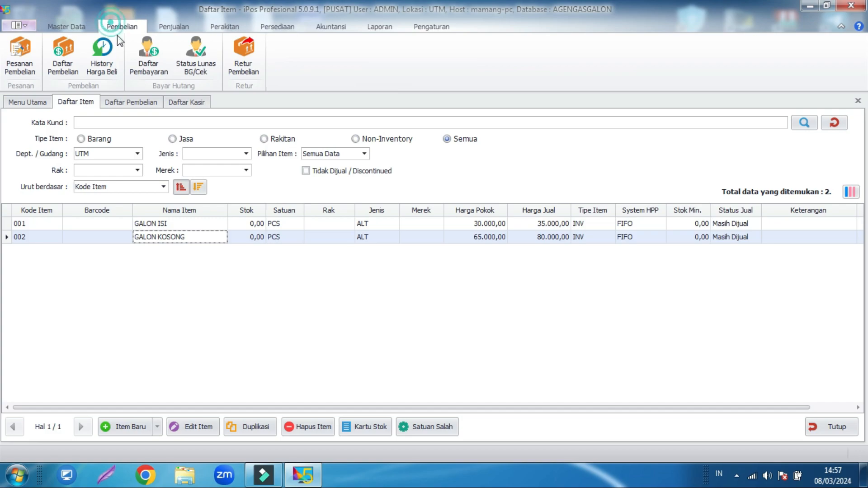
left_click(68, 52)
left_click(143, 428)
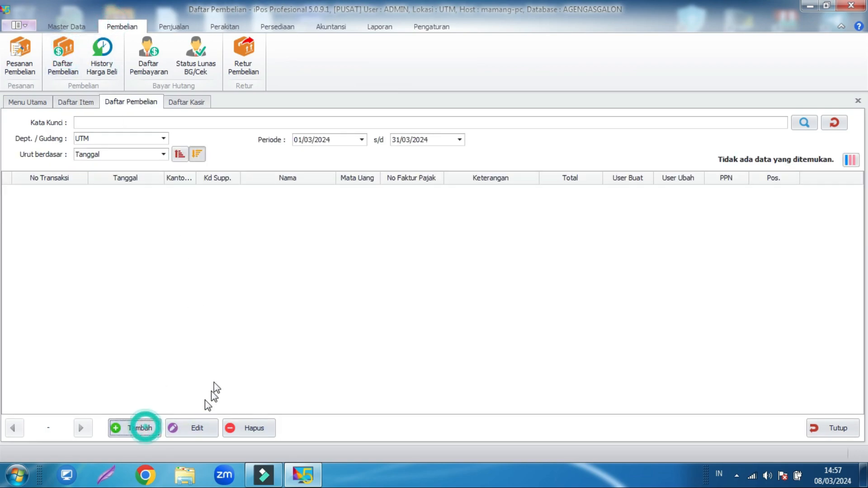
left_click(88, 195)
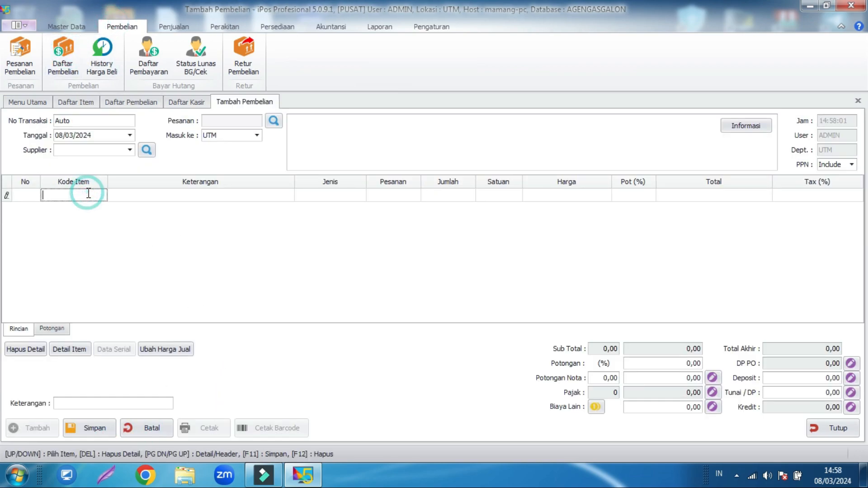
type("GALON")
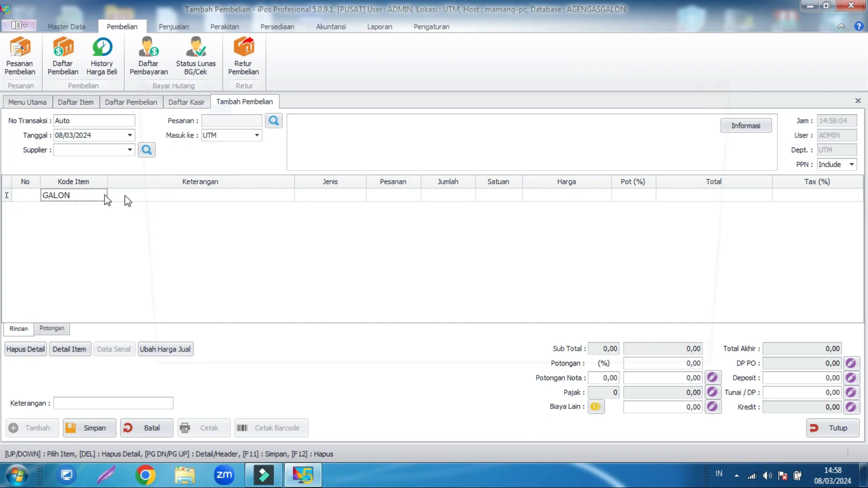
key("Return")
left_click(314, 194)
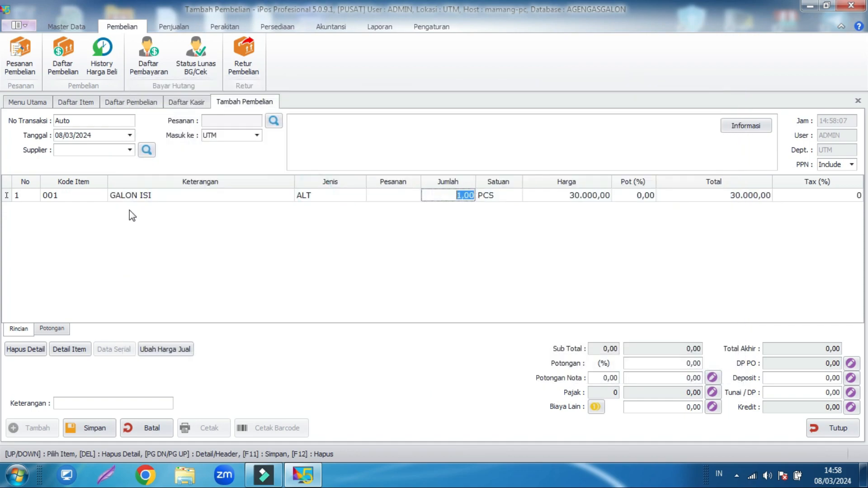
Add item 002 as the second line of the purchase.
left_click(89, 211)
left_click(79, 212)
type("002")
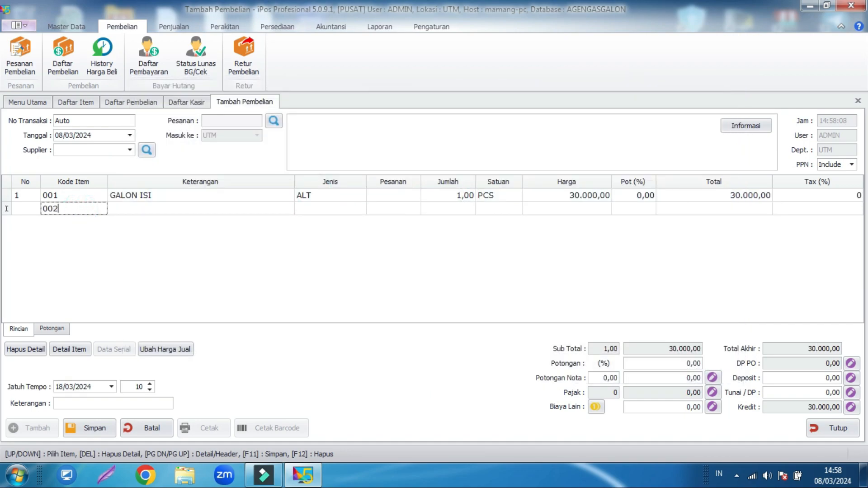
key("Return")
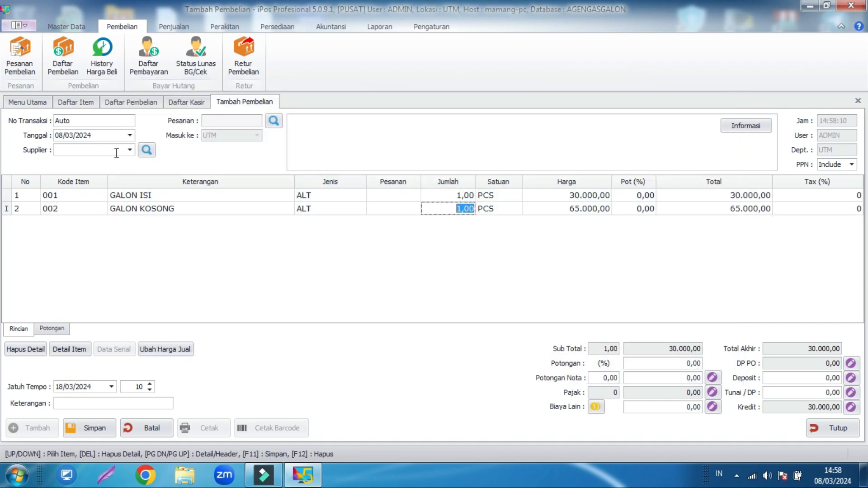
Choose SUPPLIER A from the supplier list for the purchase.
left_click(146, 149)
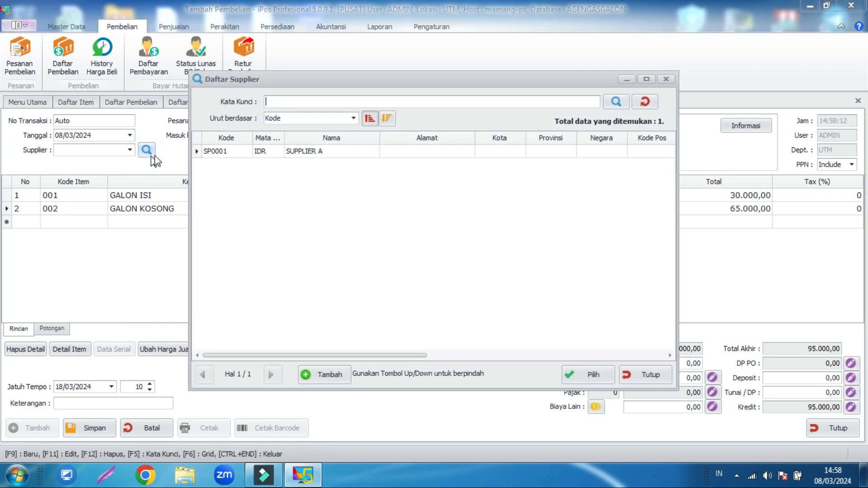
left_click(316, 150)
left_click(583, 373)
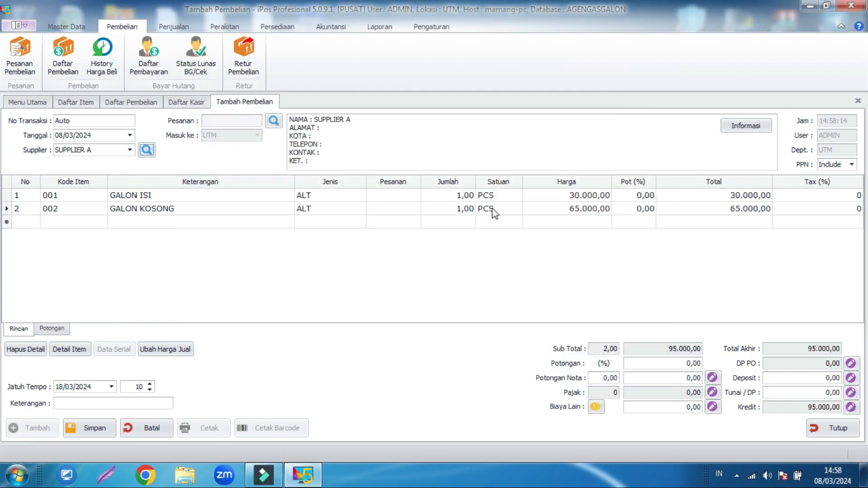
Set the purchase quantity to 50 for both GALON ISI and GALON KOSONG.
left_click(455, 195)
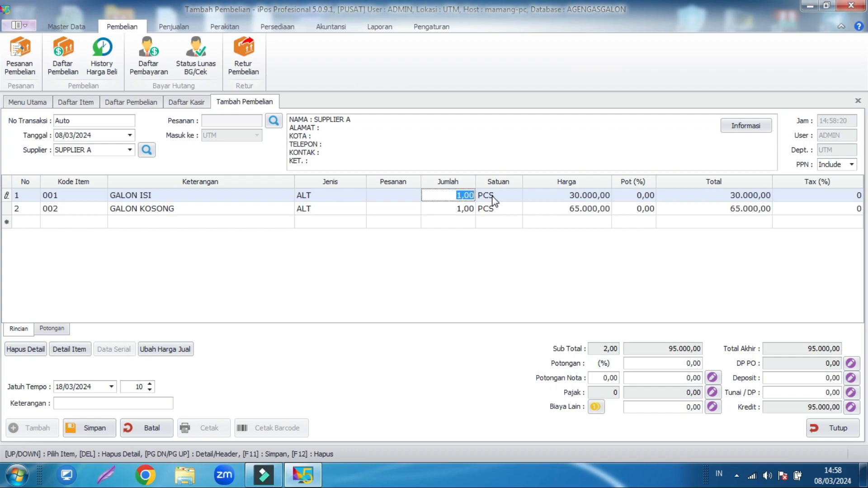
type("50")
left_click(463, 209)
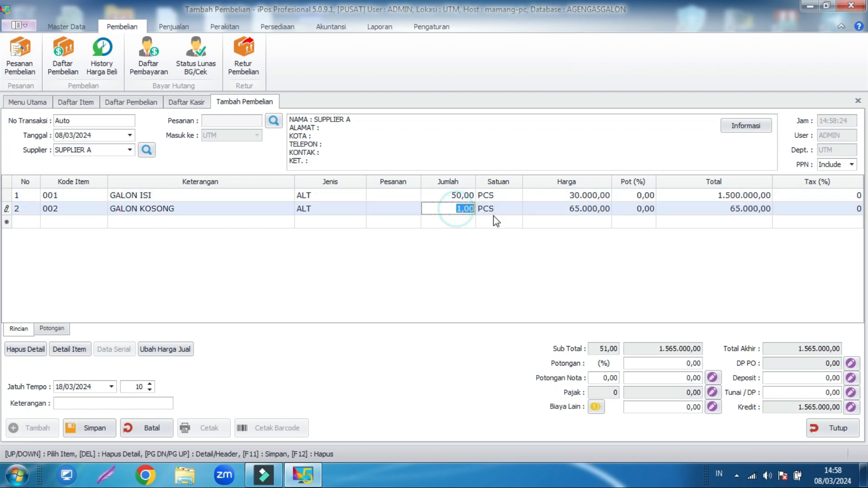
type("50")
left_click(341, 250)
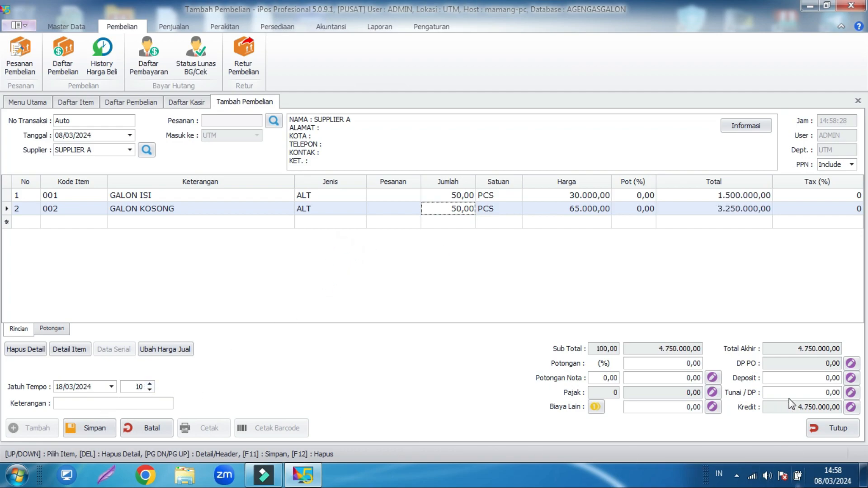
Enter 4.750.000 as the purchase's cash payment (Tunai / DP).
left_click(814, 392)
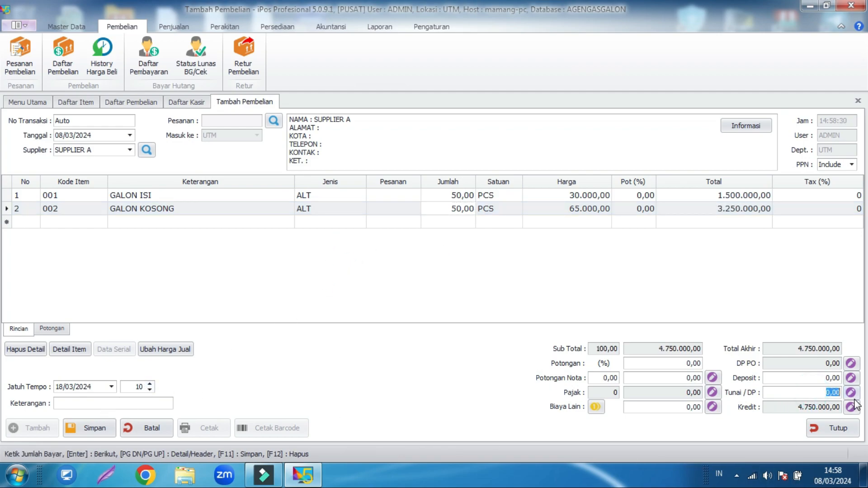
type("4.750.000")
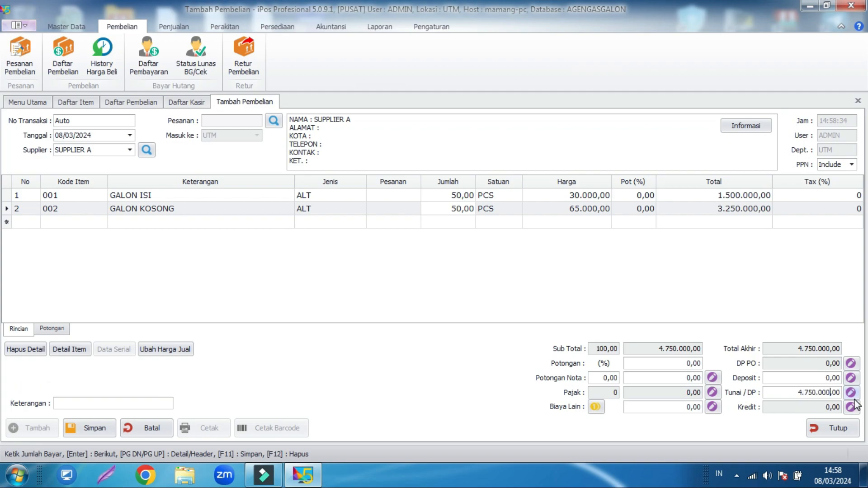
Save the SUPPLIER A purchase without printing it and close all the open pages.
left_click(97, 428)
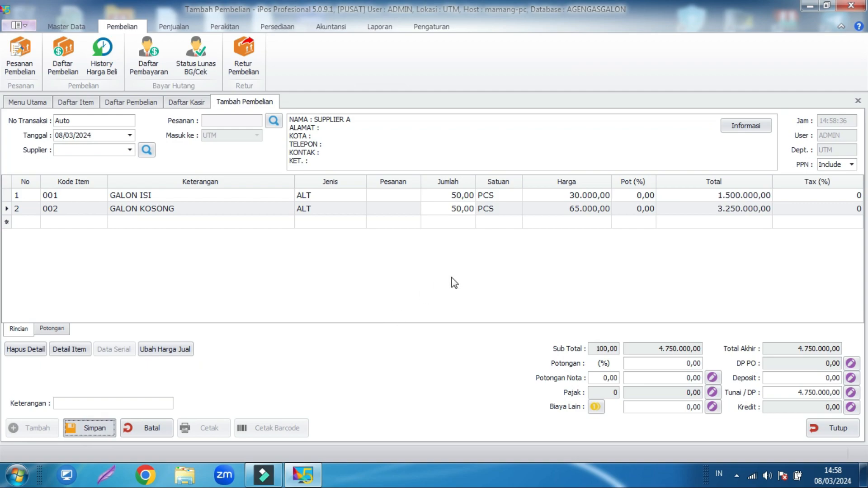
left_click(524, 283)
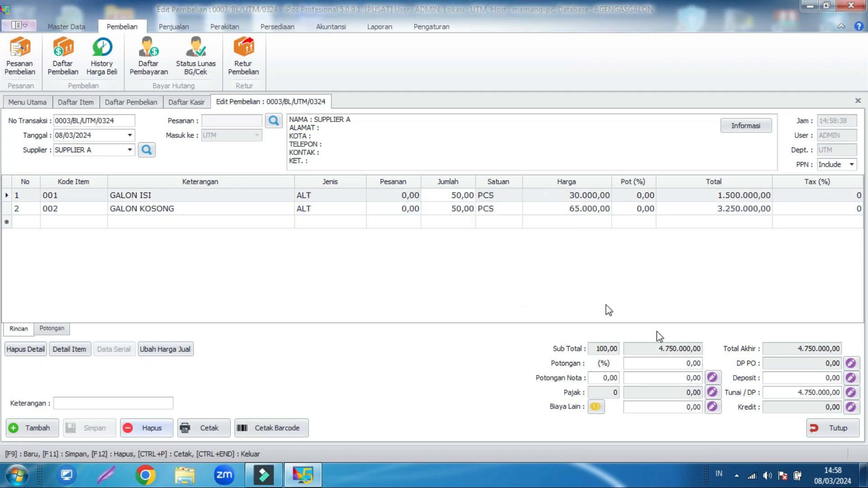
left_click(829, 430)
left_click(829, 430)
left_click(829, 430)
left_click(830, 430)
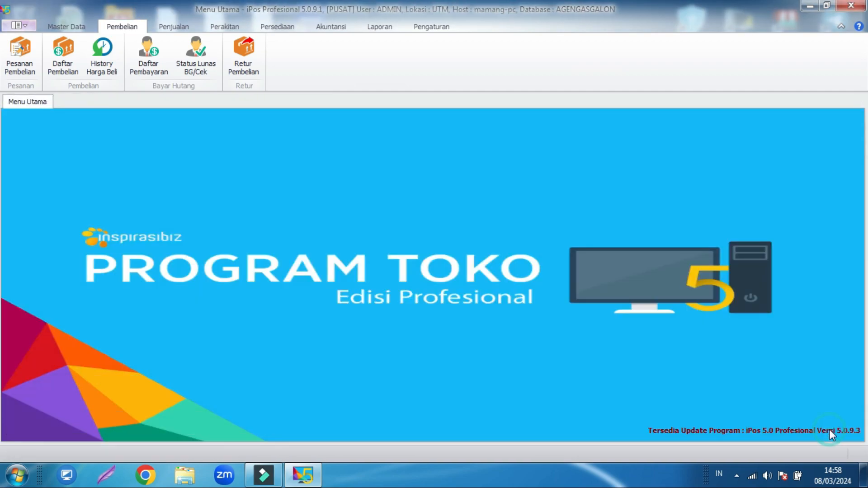
Open the item list to check the stock of GALON ISI and GALON KOSONG.
left_click(73, 26)
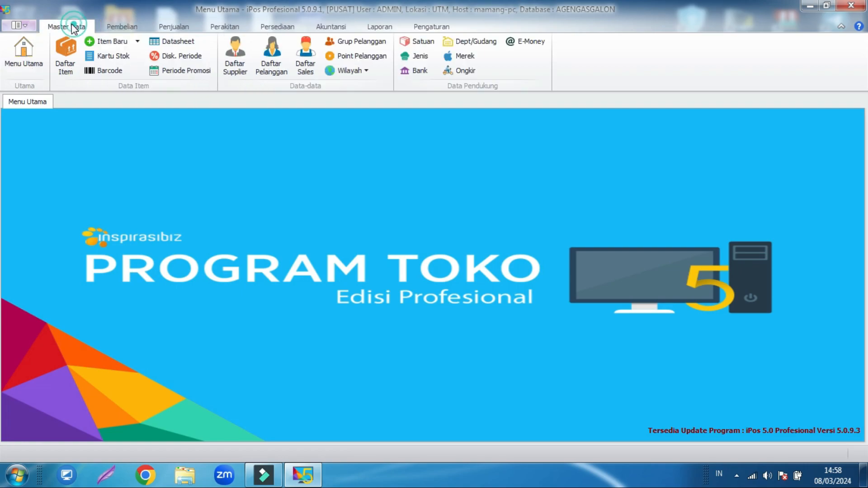
left_click(66, 57)
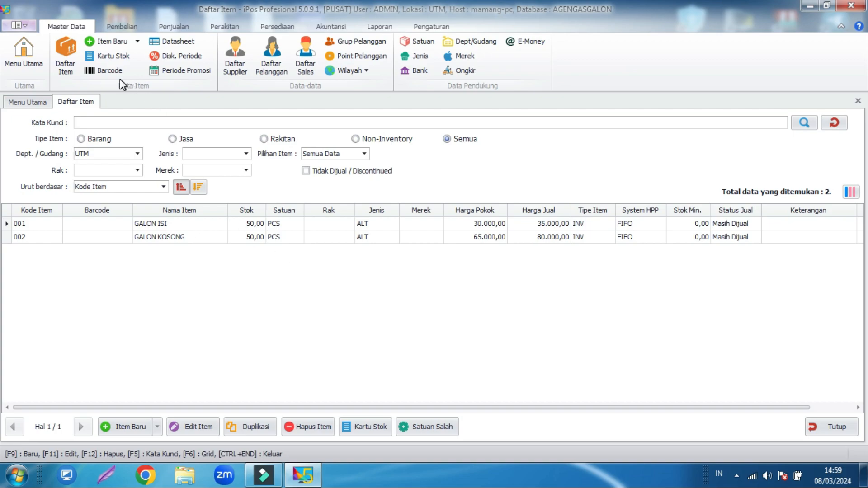
Open the cashier sales list (Daftar Penjualan Kasir) and start a new cashier transaction.
left_click(170, 26)
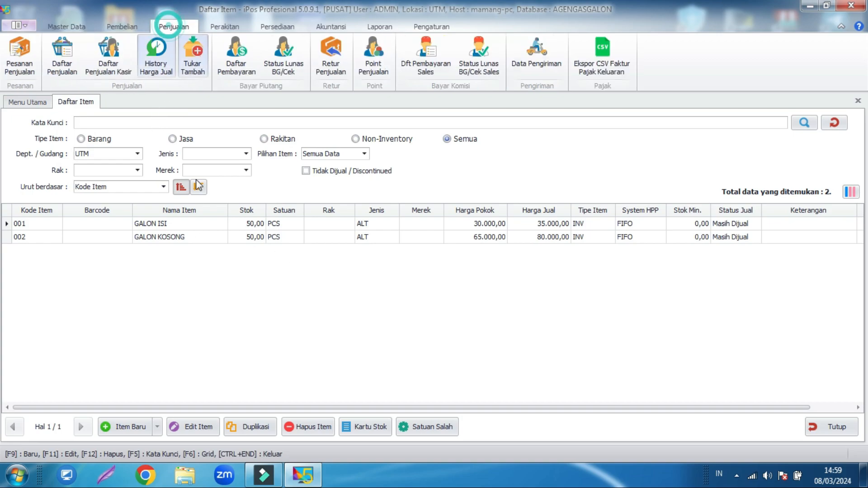
left_click(108, 56)
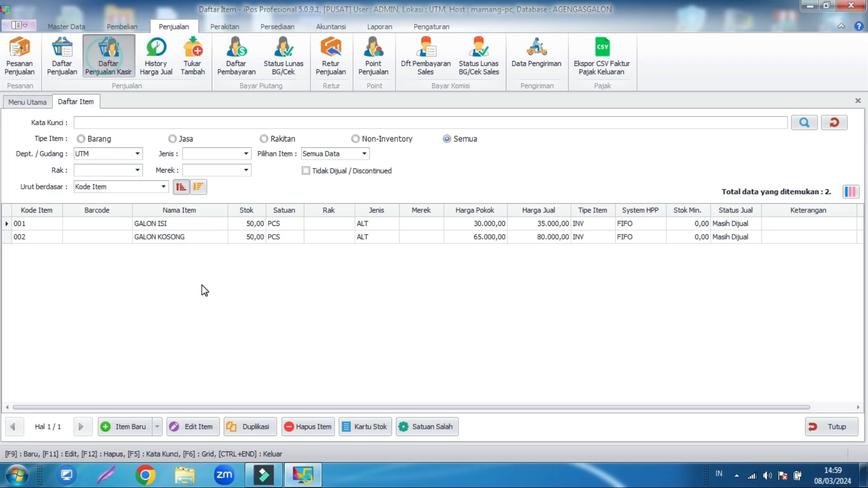
left_click(135, 427)
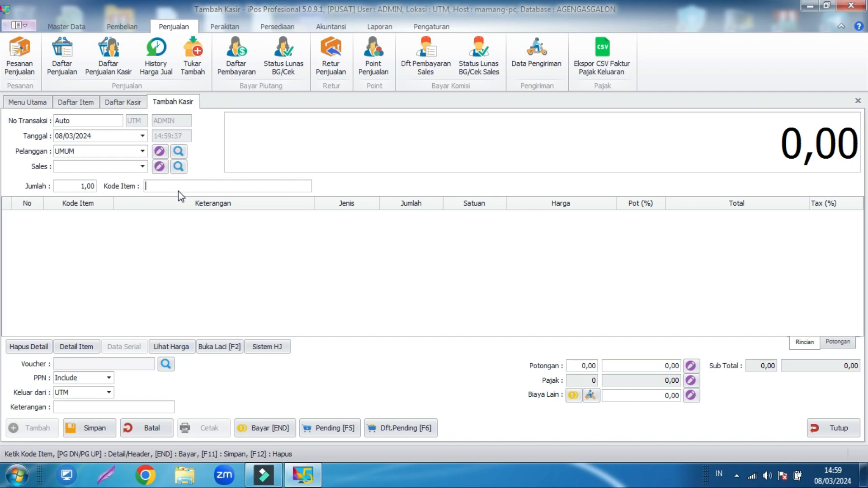
left_click(178, 186)
Create a new customer named PELANGGAN A in the General customer group and save it.
left_click(142, 151)
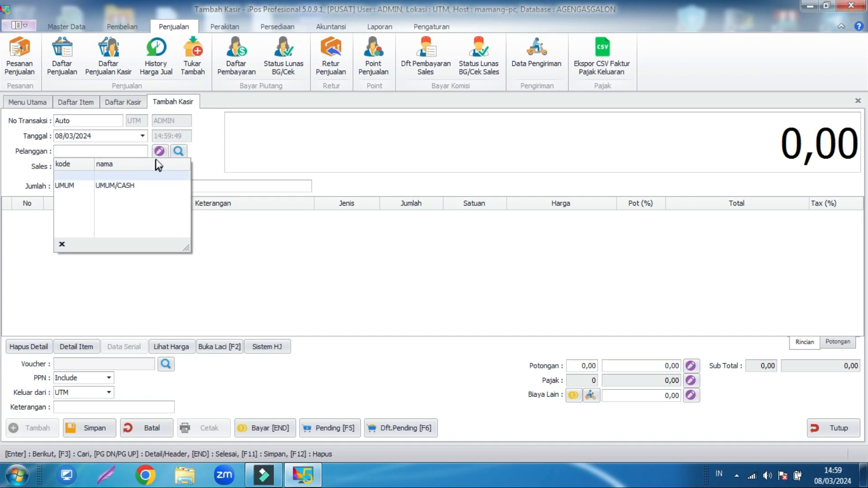
left_click(178, 151)
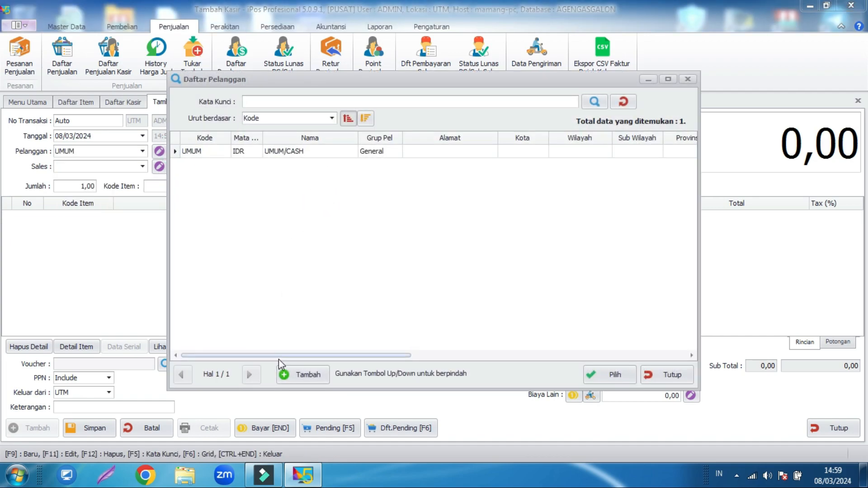
left_click(297, 374)
left_click(299, 97)
type("pe")
key("BackSpace")
key("BackSpace")
type("PELANGGAN A")
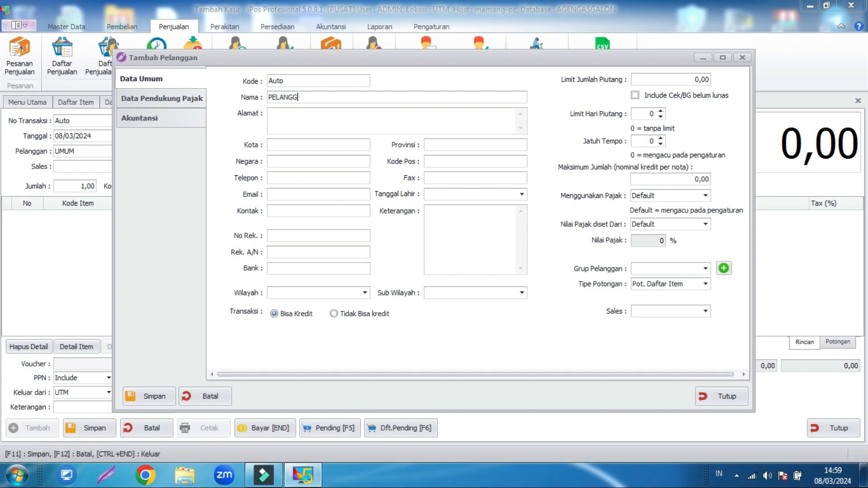
left_click(705, 269)
left_click(673, 273)
left_click(151, 396)
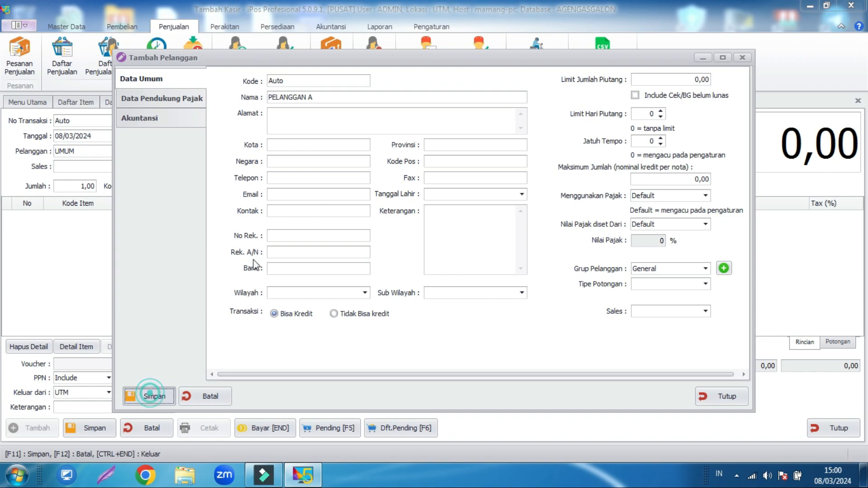
Create a second customer named PELANGGAN B in the General group, save it and close the customer list.
left_click(289, 376)
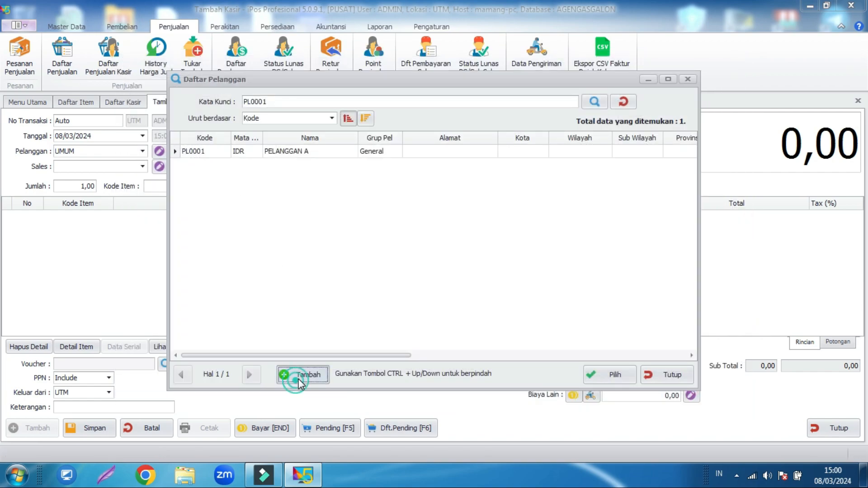
type("PELANGGAN B")
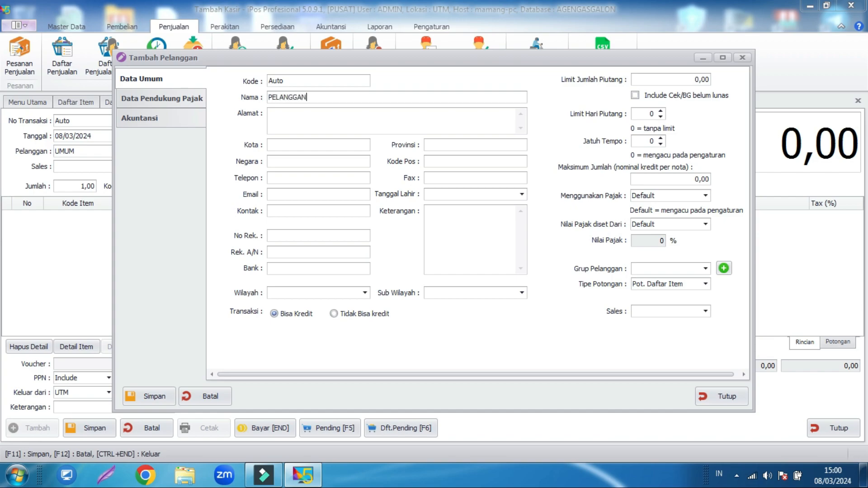
left_click(665, 269)
left_click(674, 273)
left_click(694, 270)
left_click(663, 280)
left_click(672, 285)
left_click(667, 294)
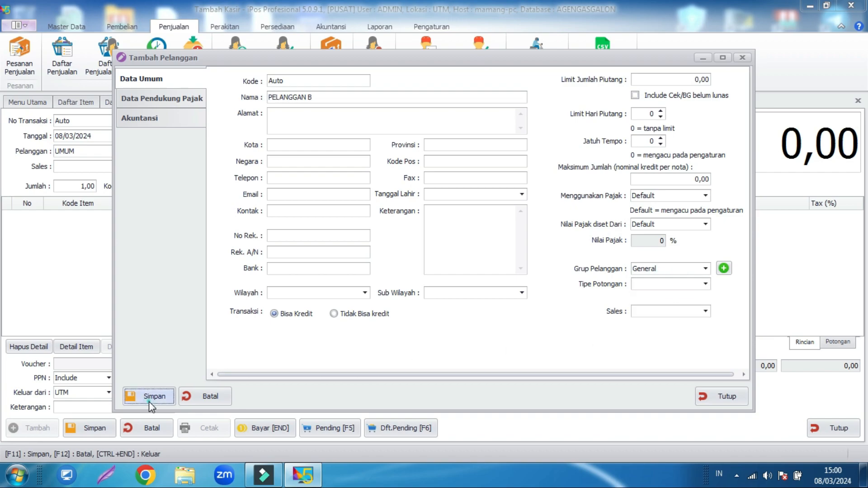
left_click(152, 397)
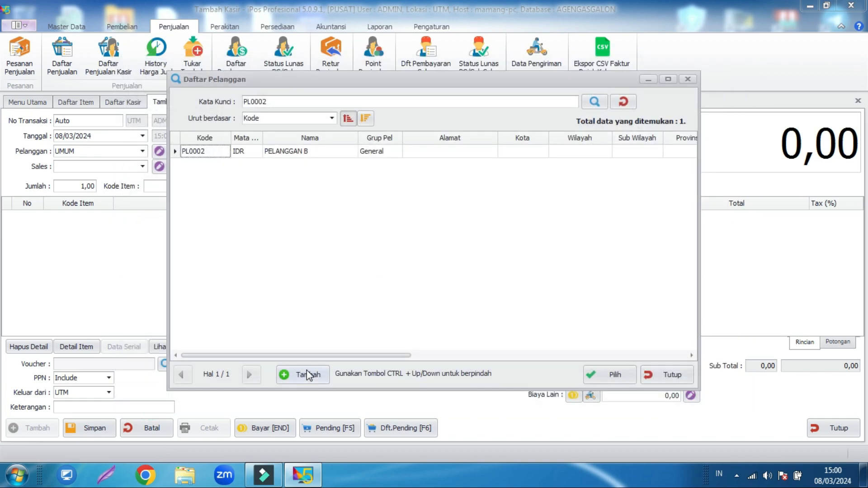
left_click(654, 381)
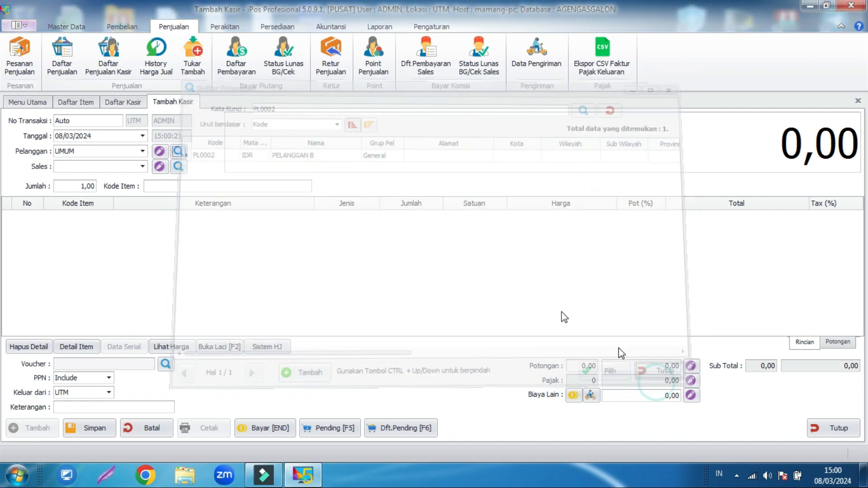
Choose PELANGGAN A (PL0001) from the customer list as the customer of the cashier sale.
left_click(143, 151)
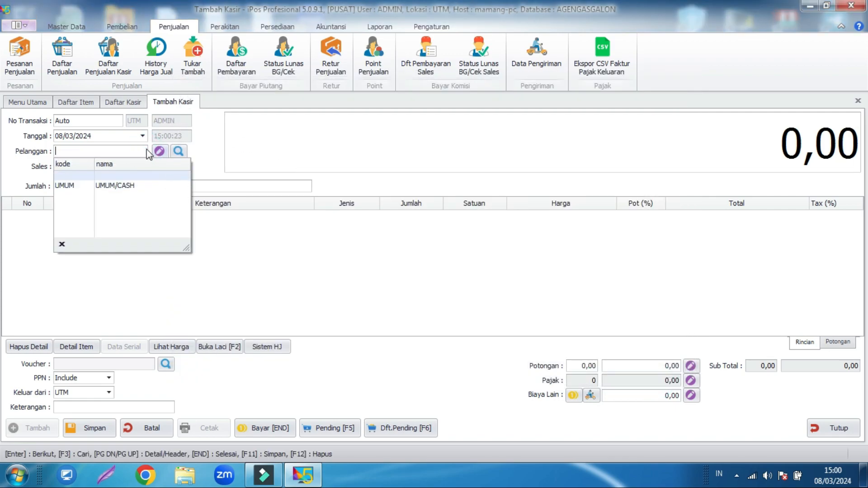
left_click(142, 150)
left_click(179, 153)
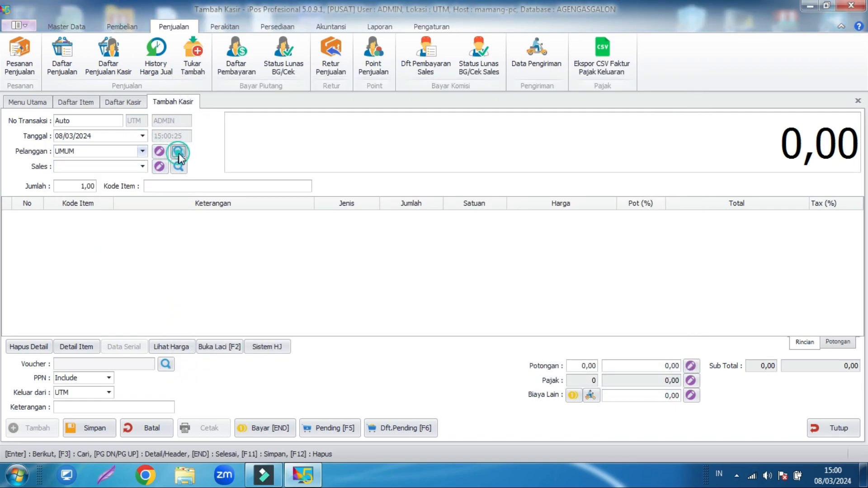
double_click(286, 152)
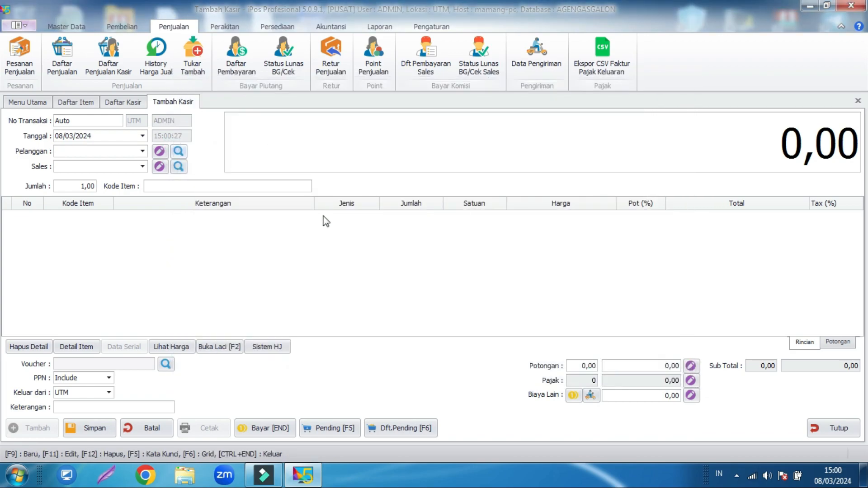
Search the items for GALON and add one GALON ISI to the sale.
left_click(179, 190)
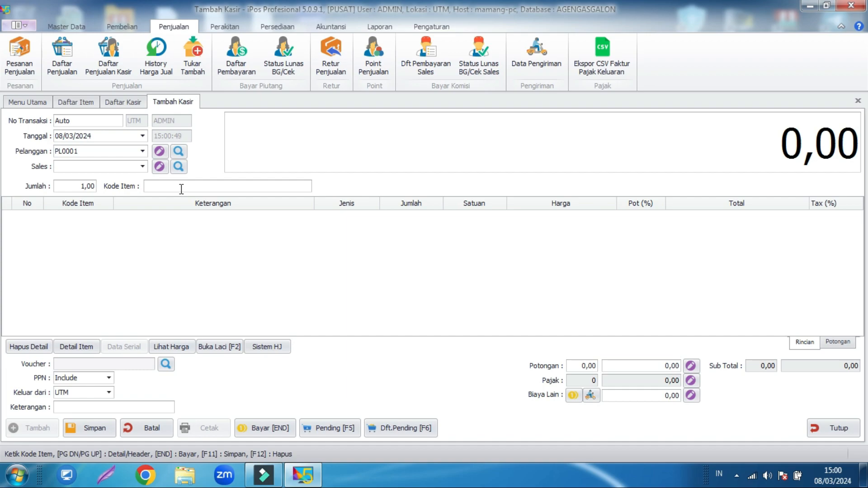
type("GALON")
key("Return")
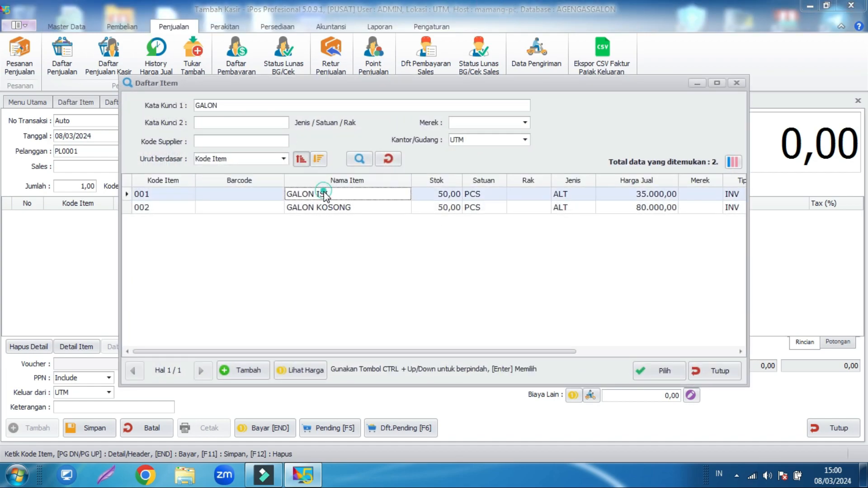
double_click(323, 194)
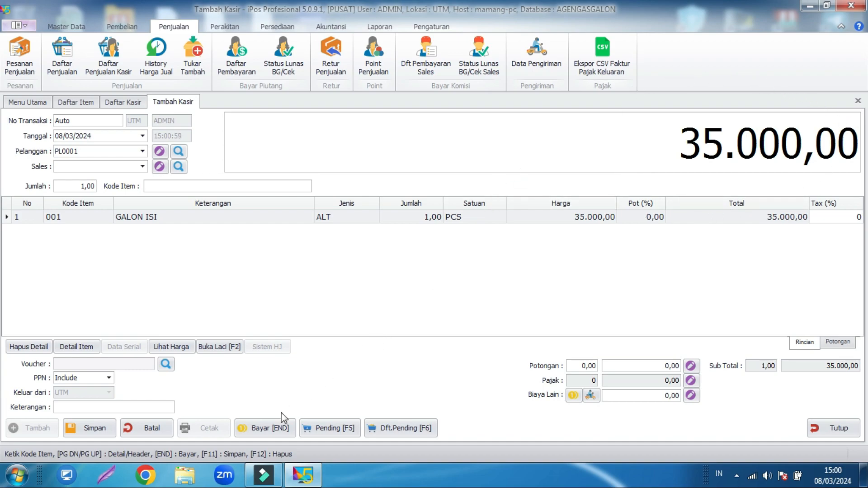
Pay the sale with 50.000 in cash (Tunai) and save the transaction without printing.
left_click(278, 428)
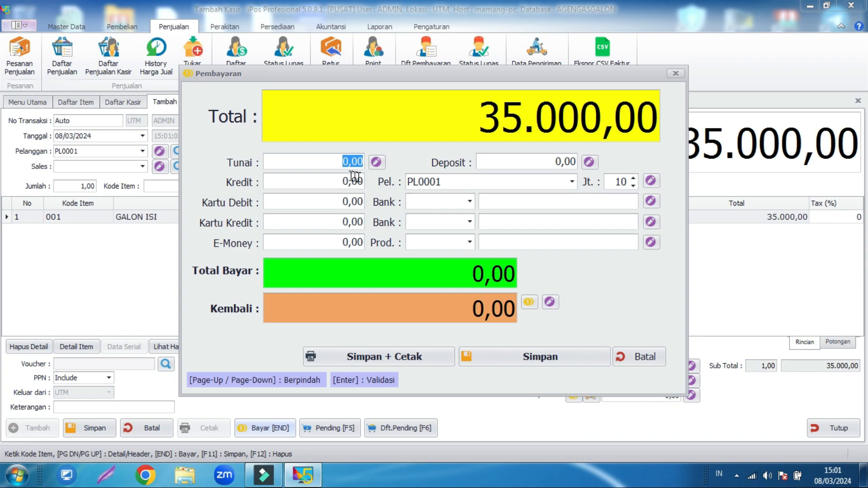
type("500000")
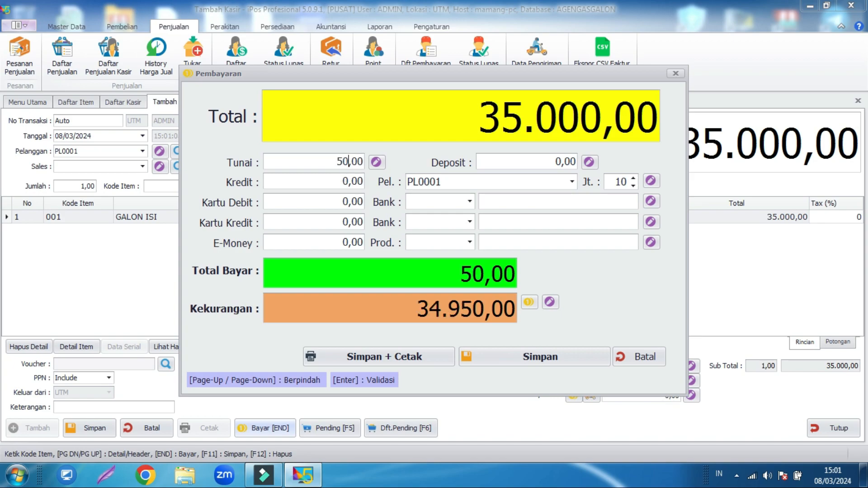
key("BackSpace")
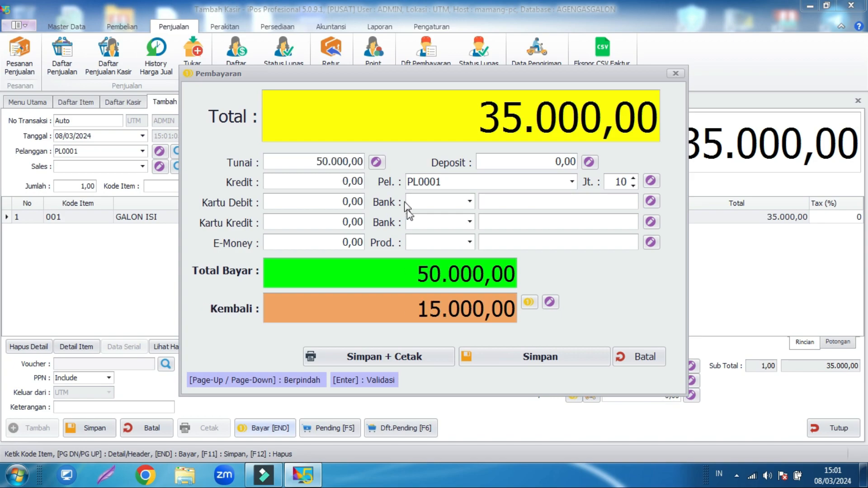
left_click(506, 360)
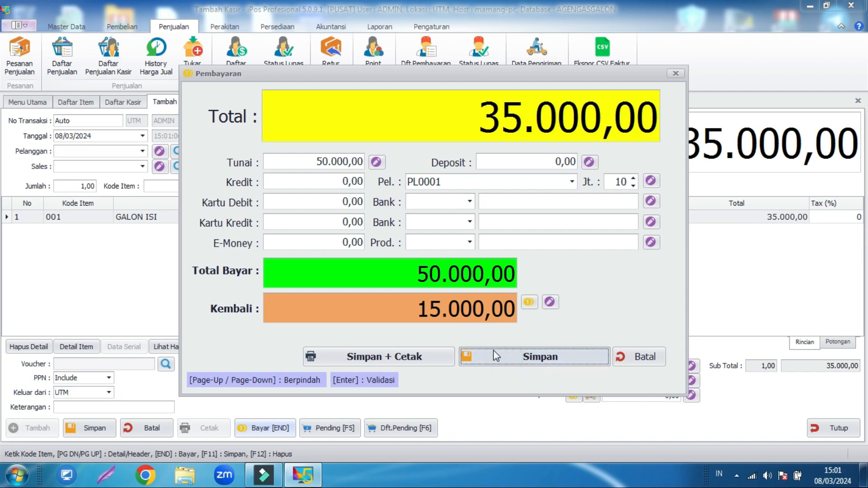
left_click(536, 359)
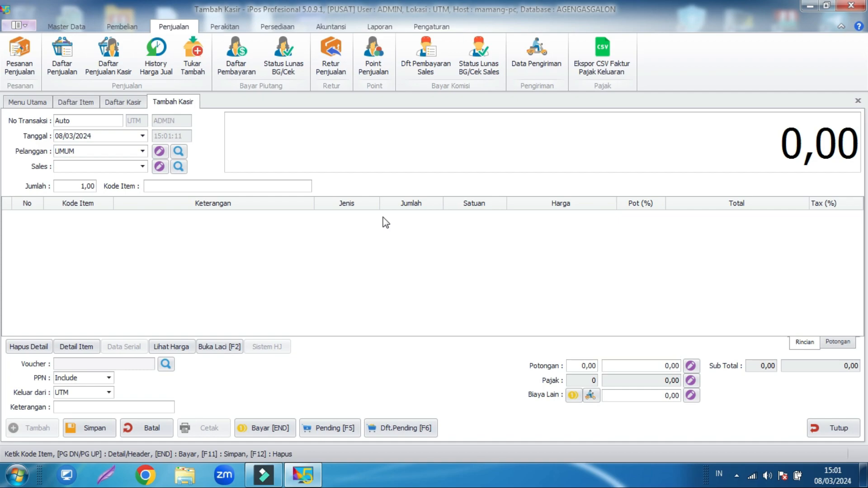
Preview the Laporan Laba Kotor Jual Rekap report for 01/03/2024 to 31/03/2024 and close the report.
left_click(367, 27)
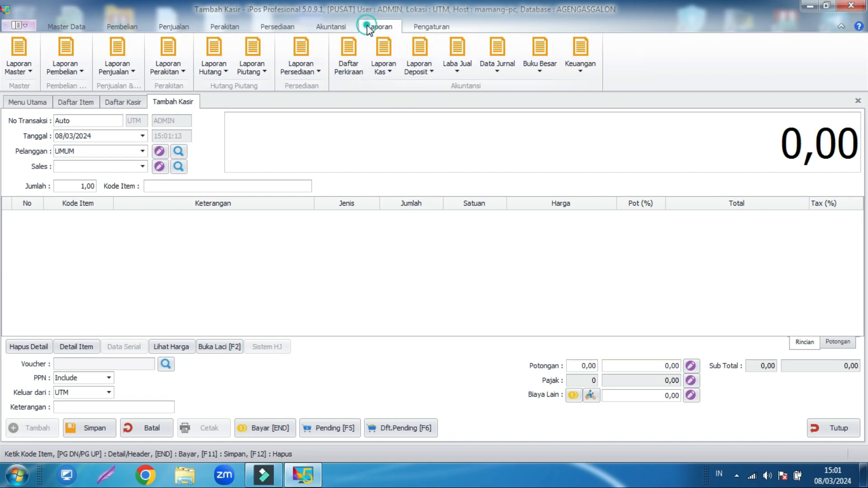
left_click(457, 60)
left_click(474, 85)
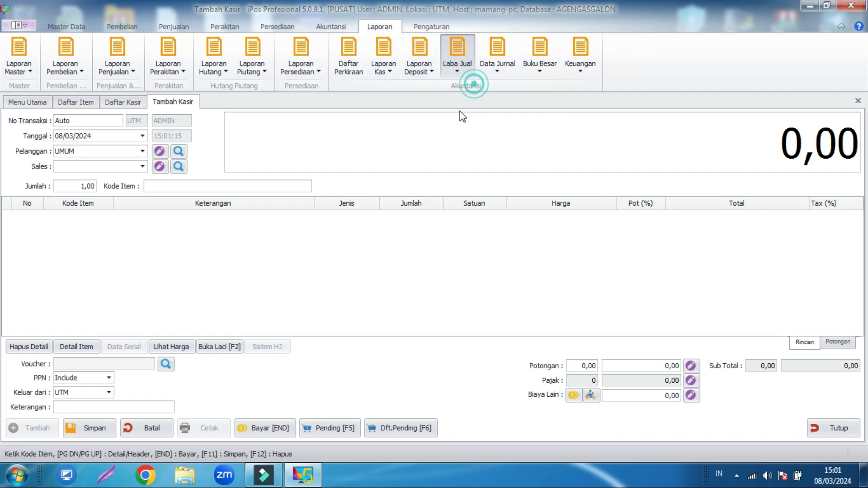
left_click(512, 138)
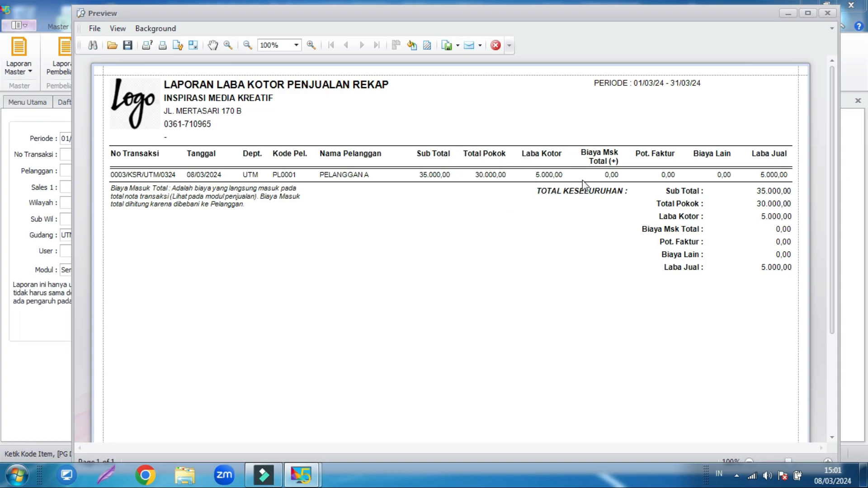
left_click(828, 15)
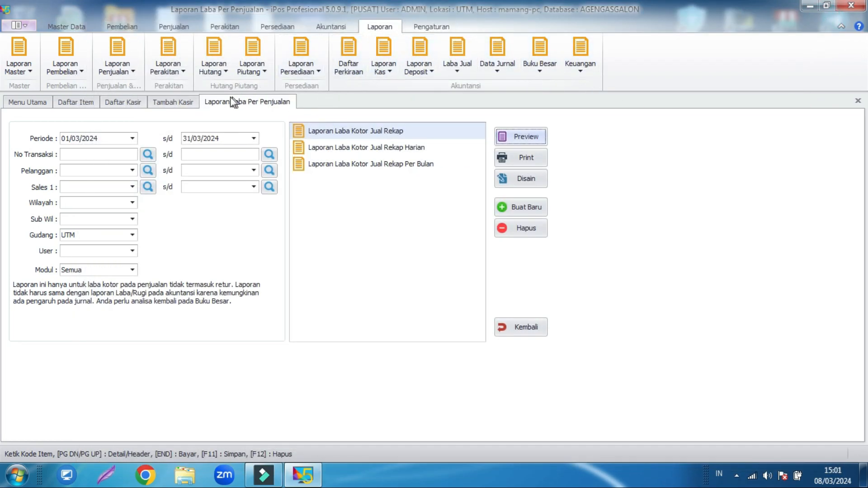
left_click(509, 327)
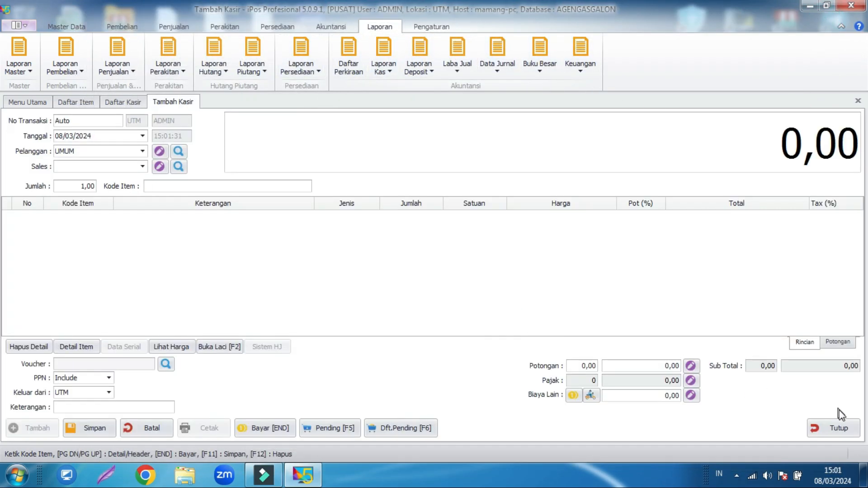
Close the blank cashier transaction without saving it and return to the cashier sales list.
left_click(837, 429)
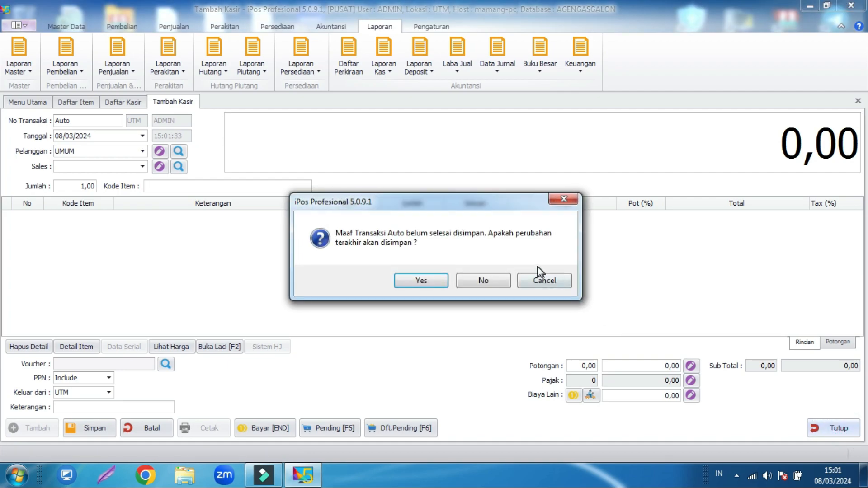
left_click(496, 280)
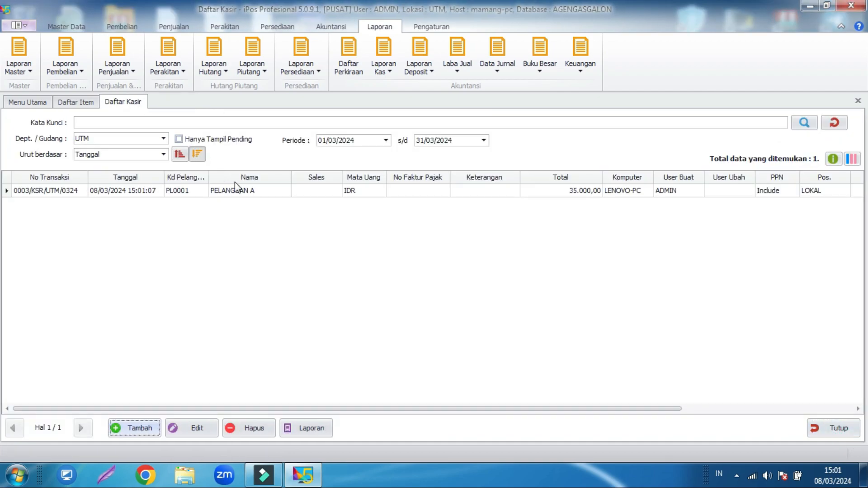
Search the items for galon and add one GALON KOSONG and one GALON ISI to a new cashier sale.
left_click(228, 190)
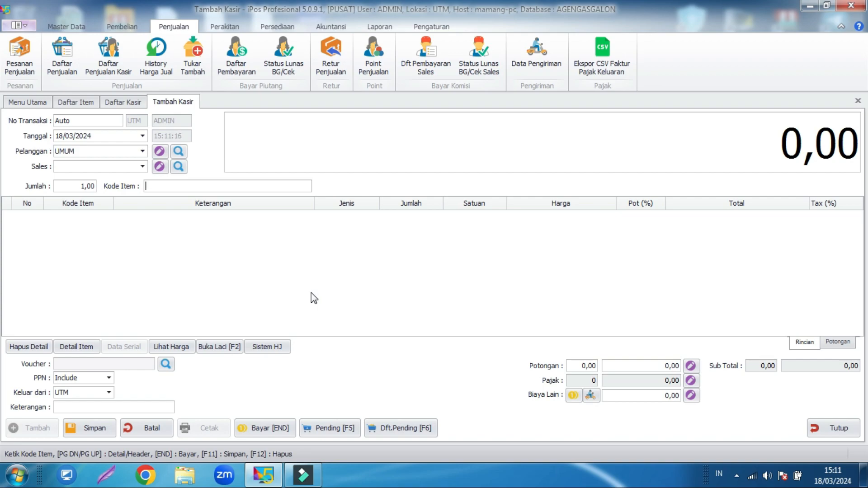
type("galon")
key("Return")
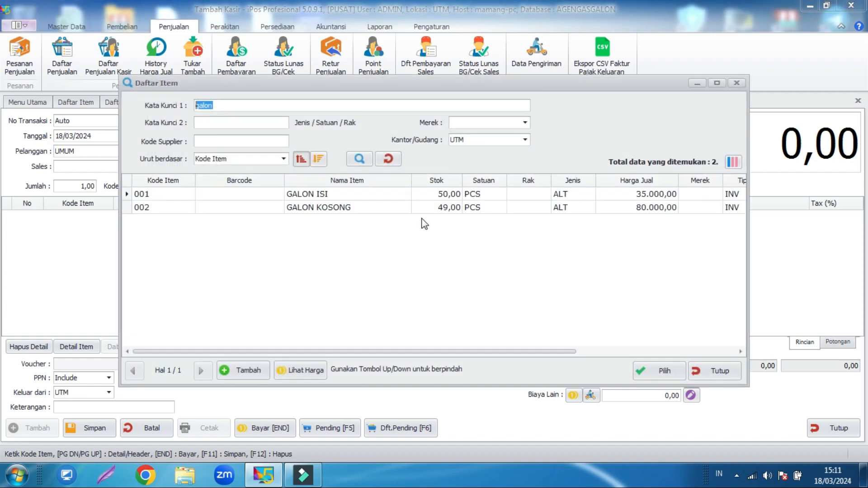
double_click(378, 213)
left_click(176, 186)
type("galon")
key("Return")
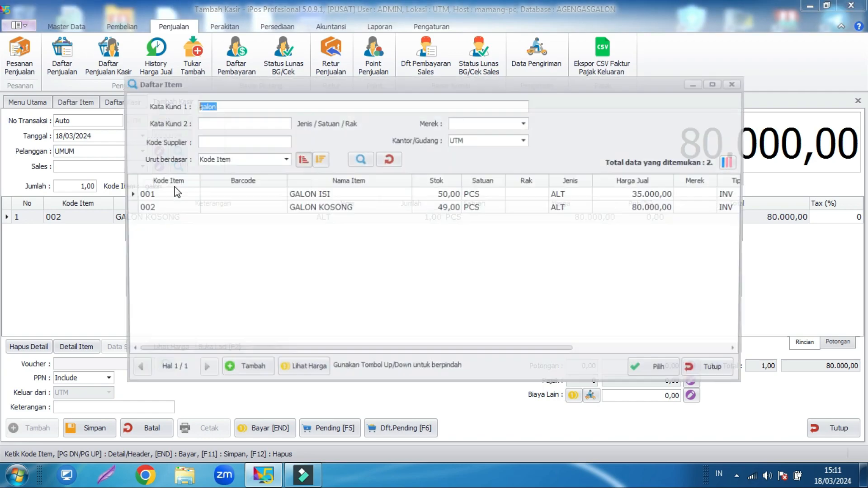
double_click(343, 192)
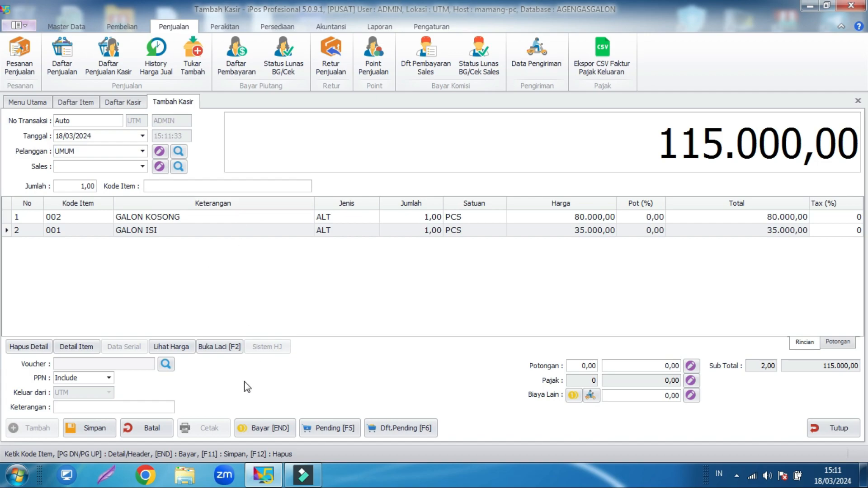
Pay the sale with 115.000 in cash (Tunai), save it without printing, and proceed to a new transaction.
left_click(262, 430)
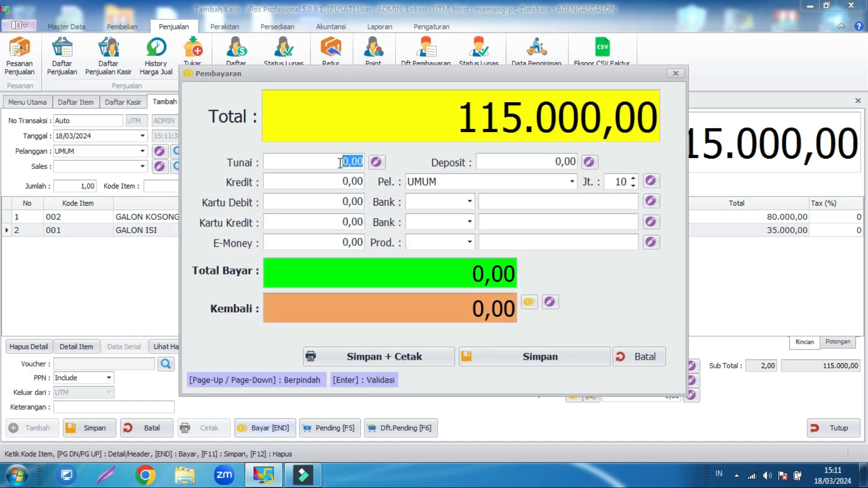
type("115000")
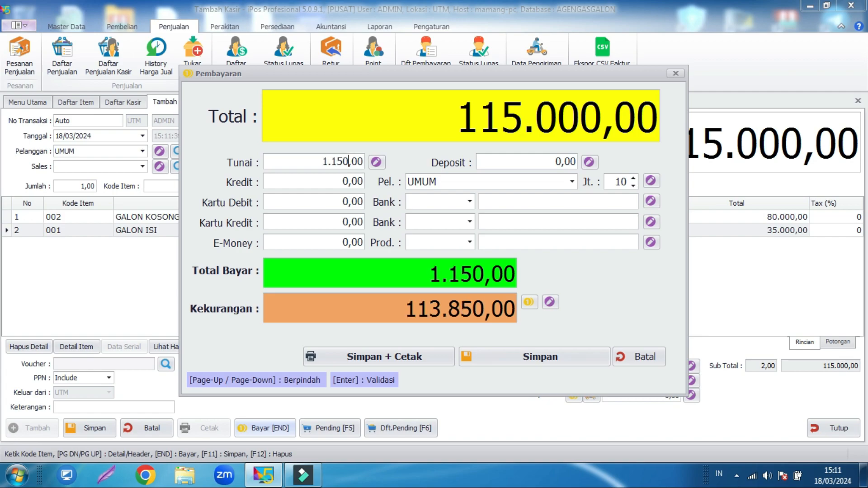
left_click(489, 354)
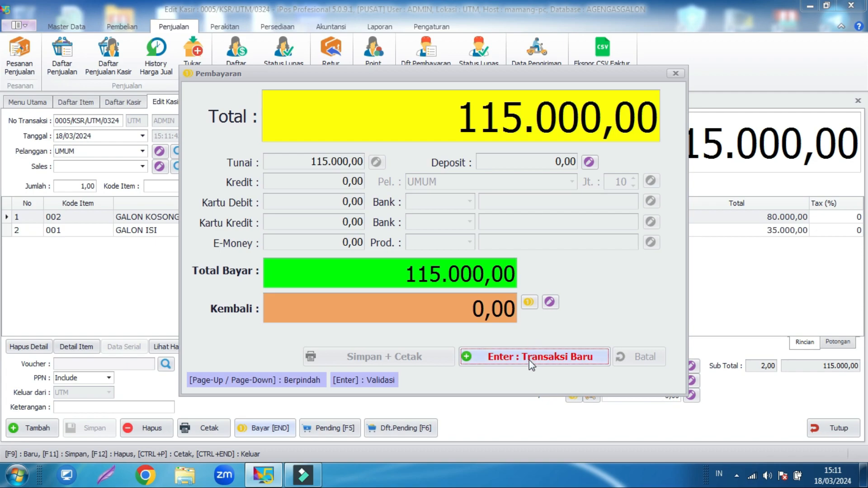
left_click(529, 359)
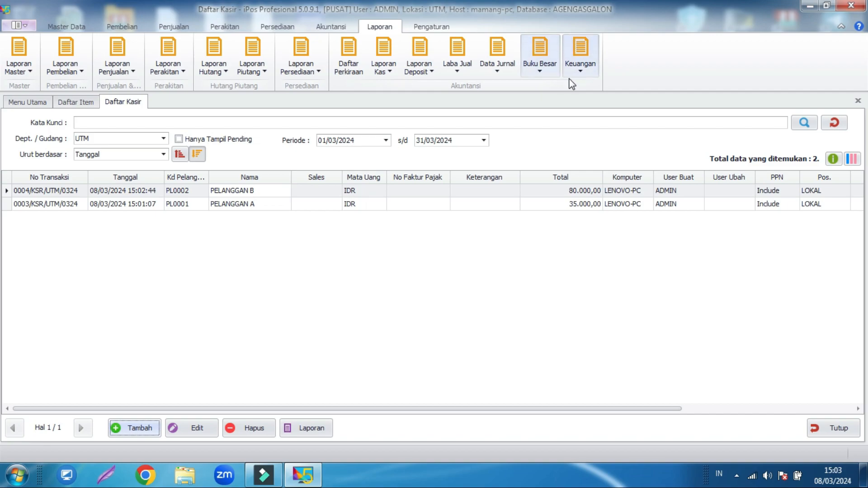
Generate the Laba Rugi financial report for Maret 2024 and close the item list to return to the main menu.
left_click(585, 75)
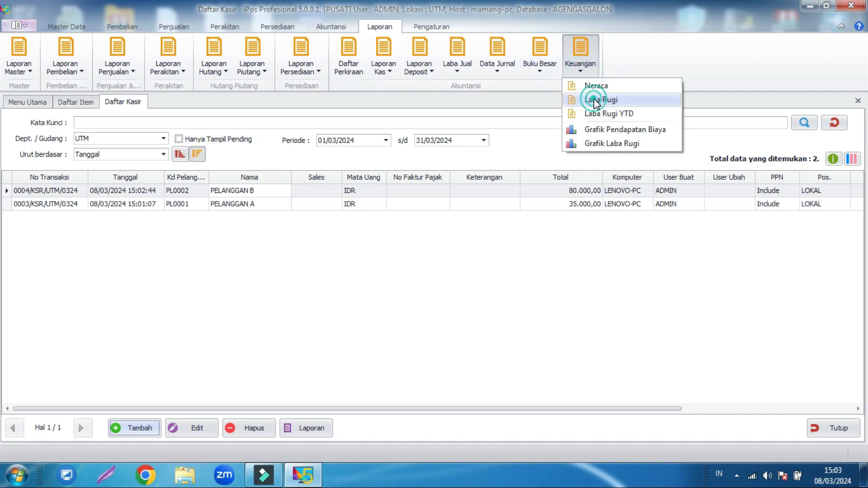
left_click(596, 100)
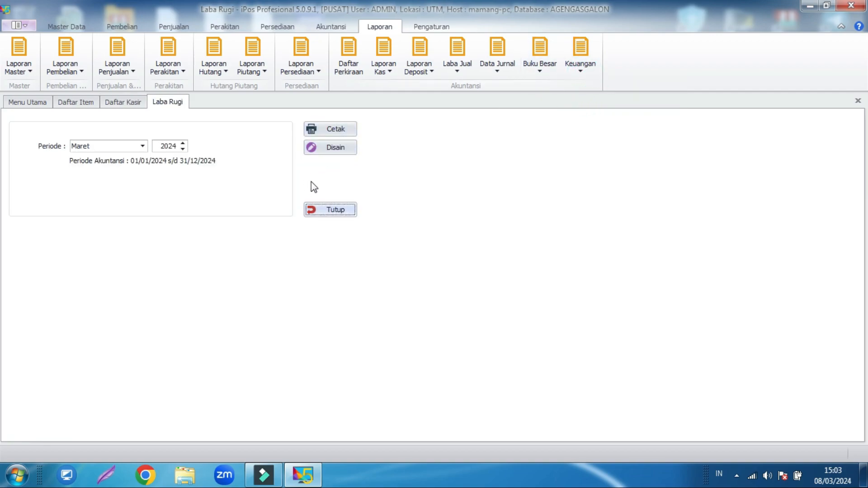
left_click(340, 129)
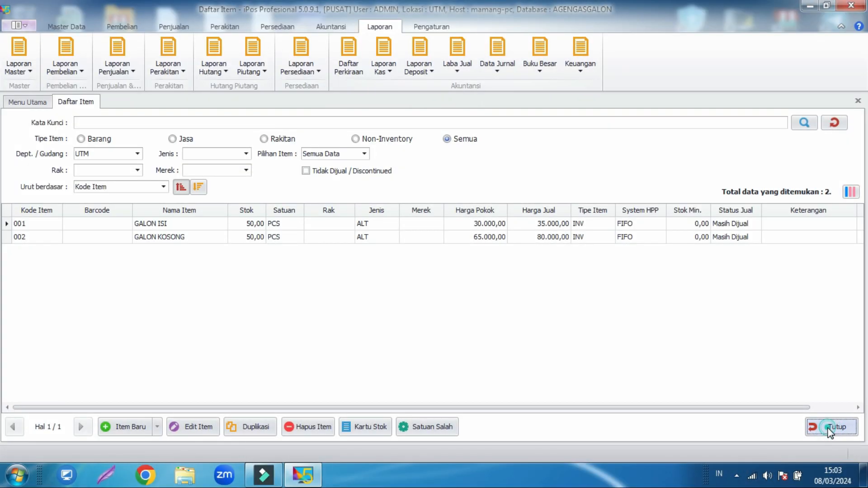
left_click(829, 427)
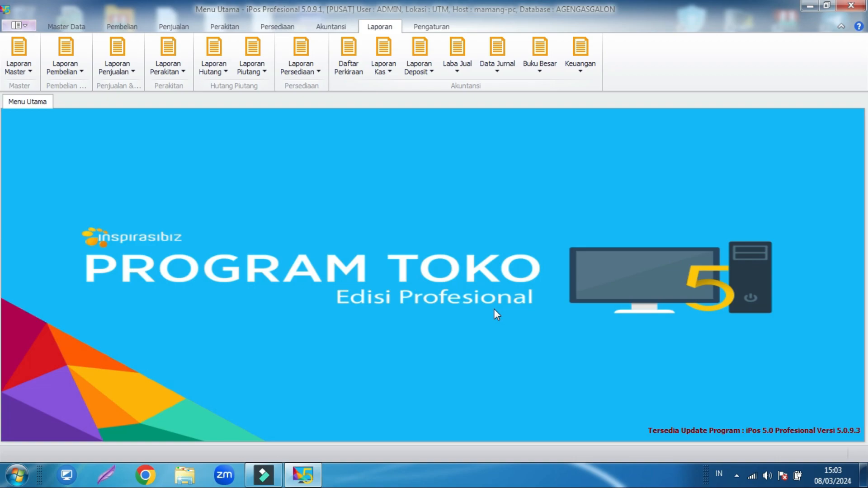
Preview the Laporan Jual Per Item report for item 001 from 01/03/2024 to 31/03/2024 and close the preview.
left_click(117, 68)
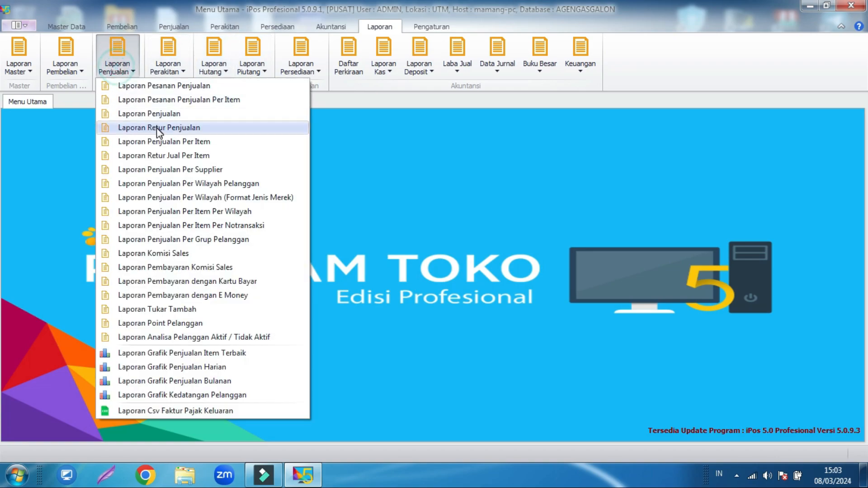
left_click(167, 142)
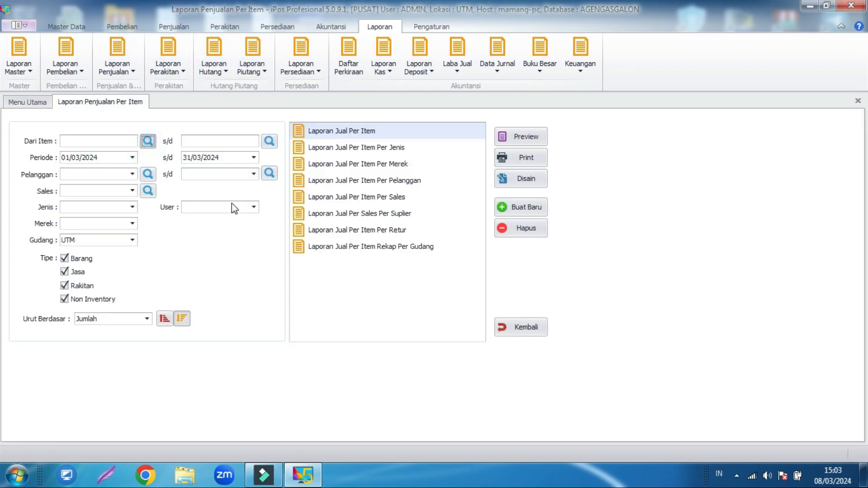
double_click(329, 195)
left_click(522, 136)
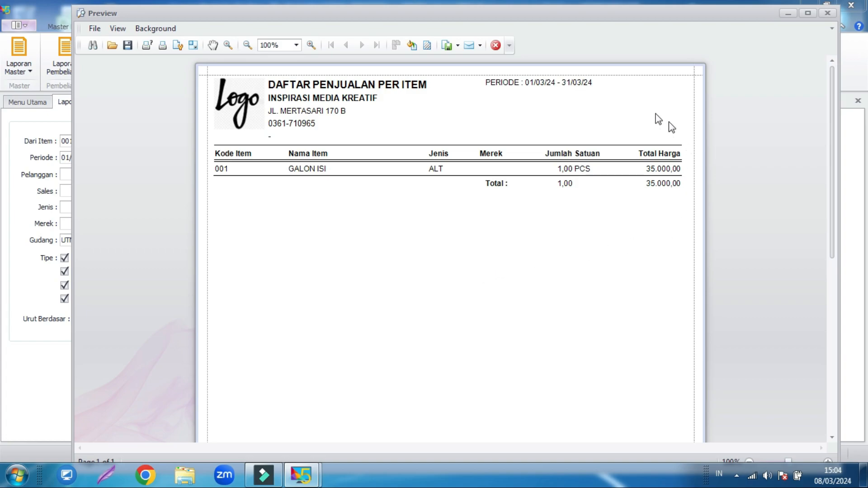
left_click(827, 13)
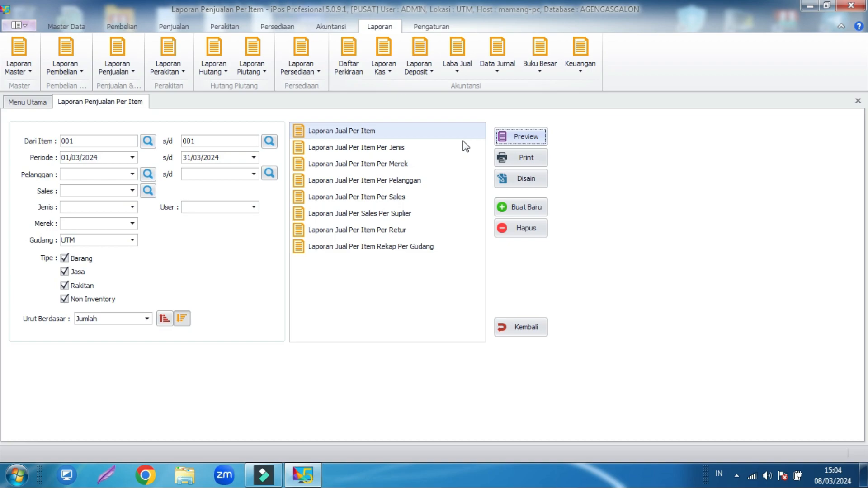
Start a new purchase from the purchase list and add one GALON ISI by searching for GALON.
left_click(107, 26)
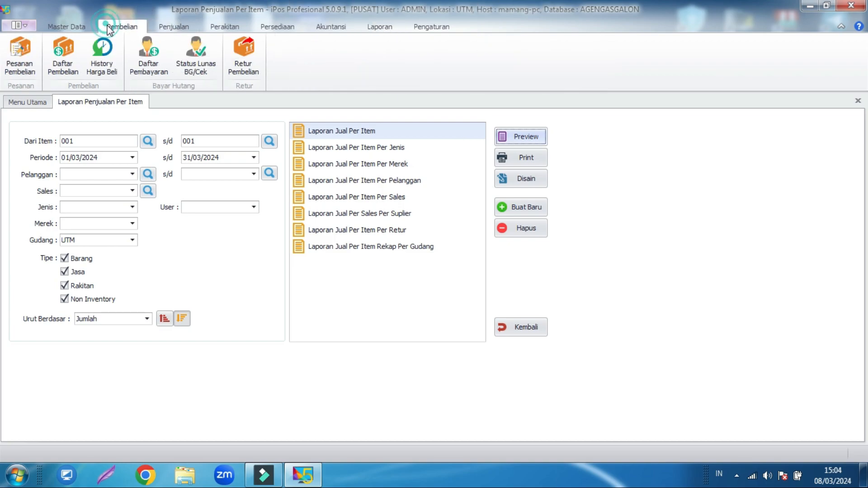
left_click(62, 61)
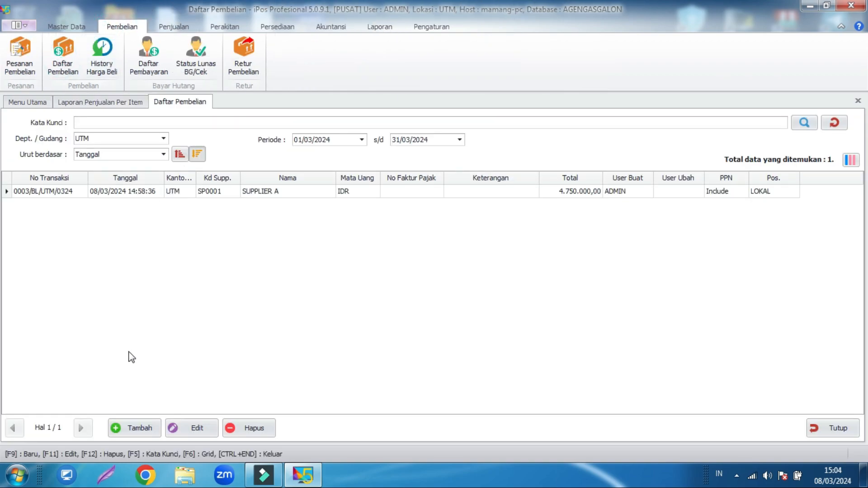
left_click(131, 428)
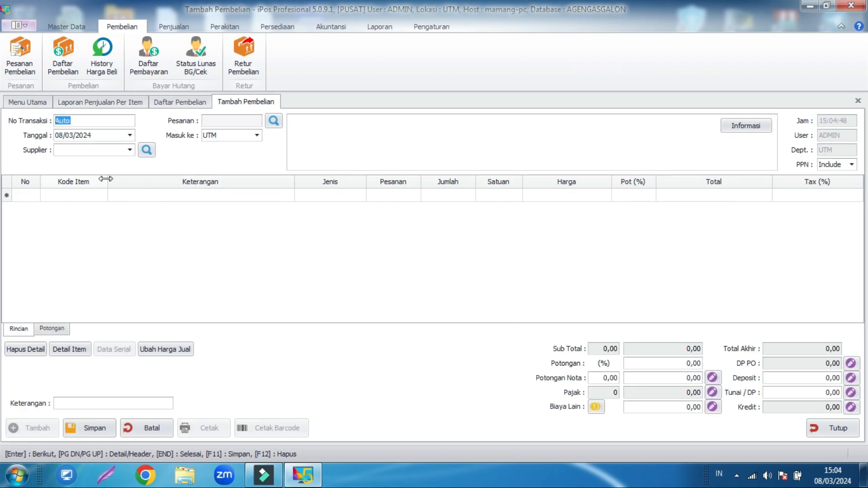
left_click(74, 200)
type("GALO")
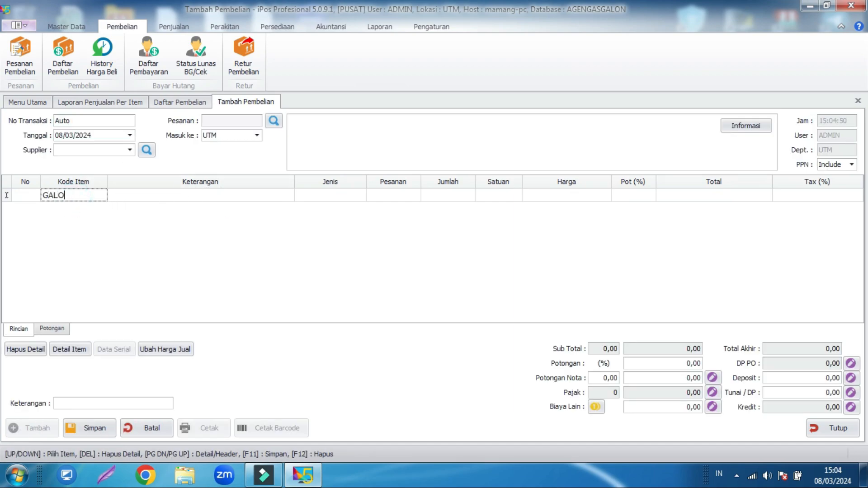
type("N")
key("Return")
left_click(310, 194)
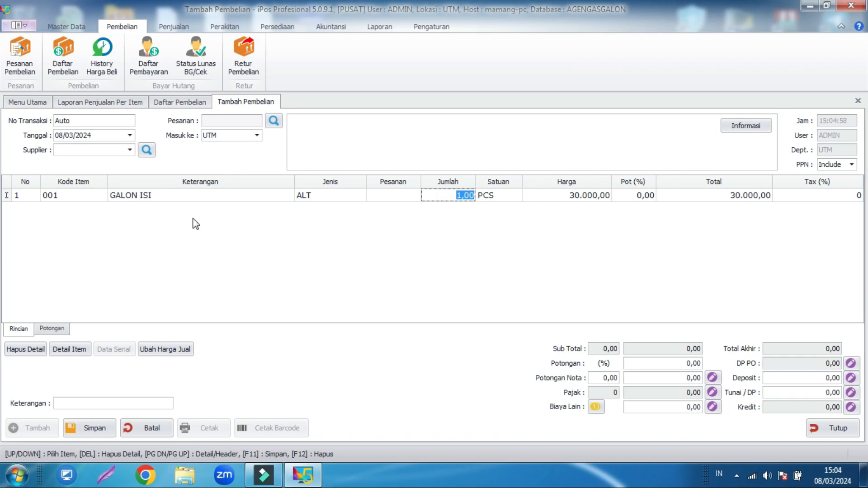
Set the purchase's supplier to SUPPLIER A, enter 30.000 as cash payment (Tunai / DP), and save the purchase.
left_click(129, 150)
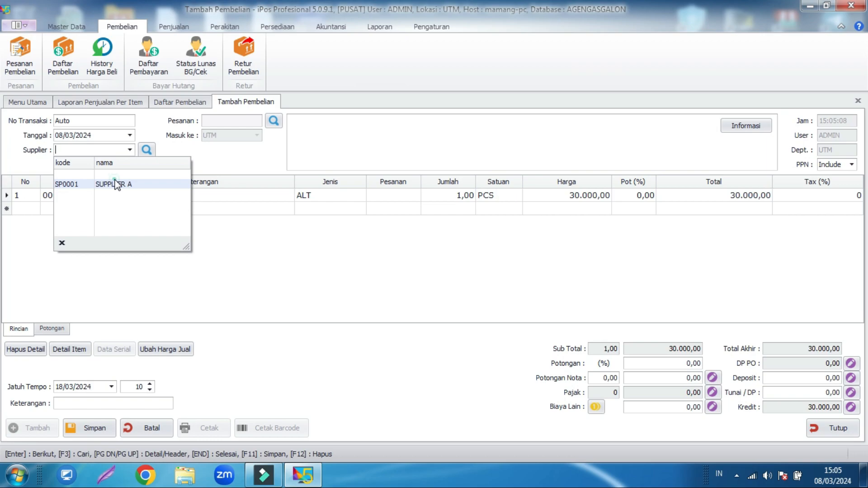
left_click(116, 185)
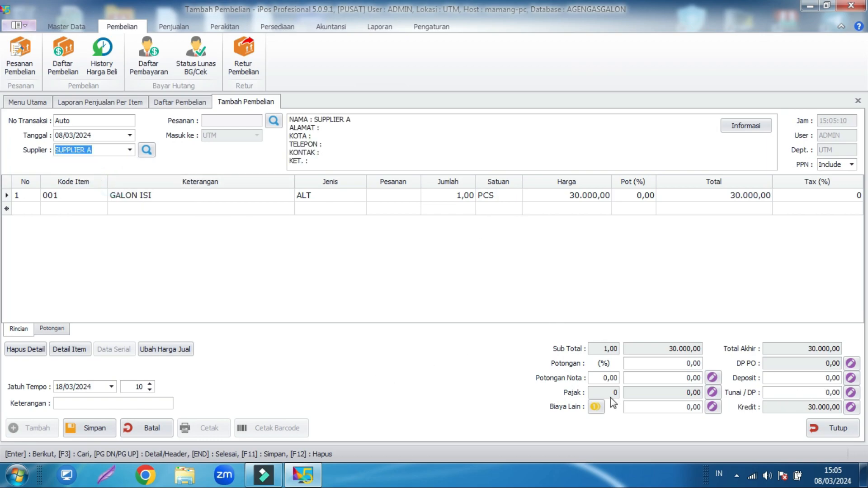
left_click(807, 392)
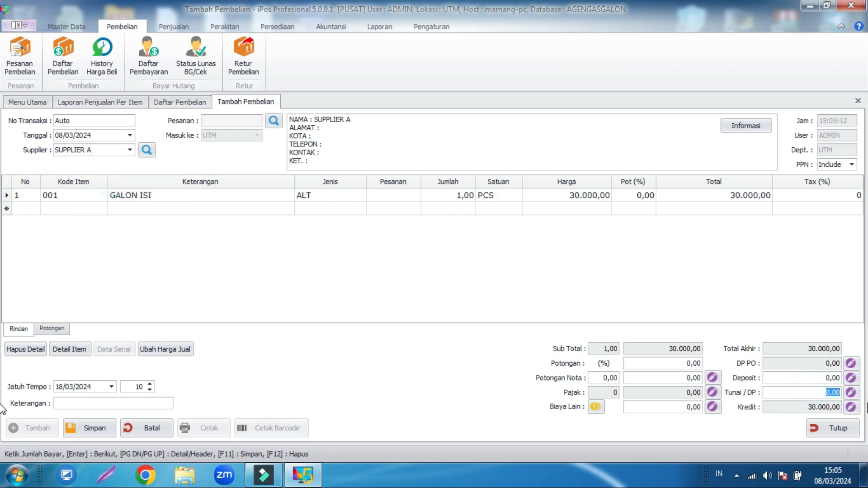
type("30000")
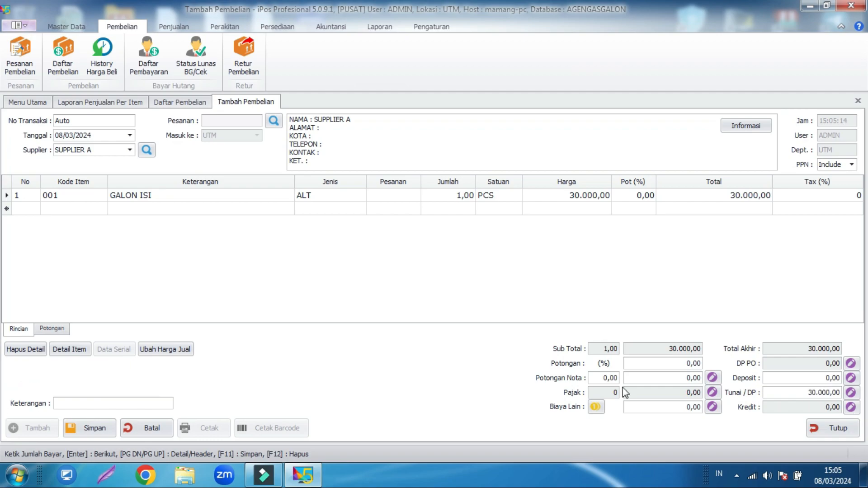
left_click(87, 427)
left_click(520, 283)
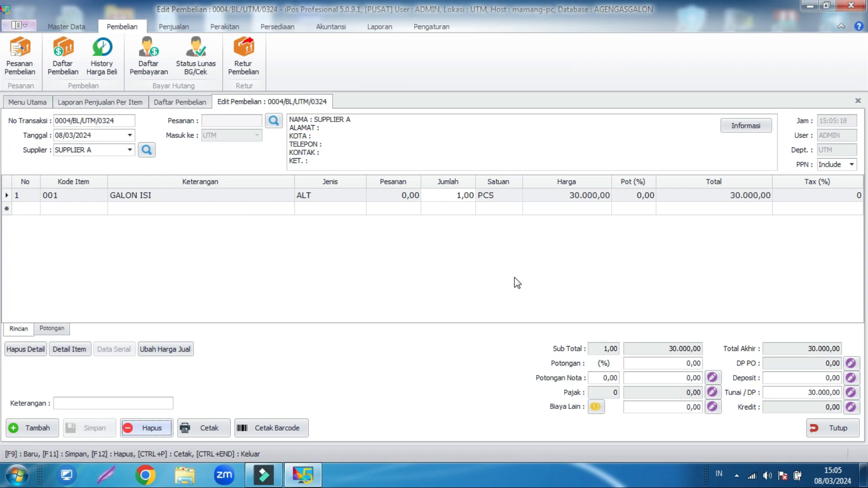